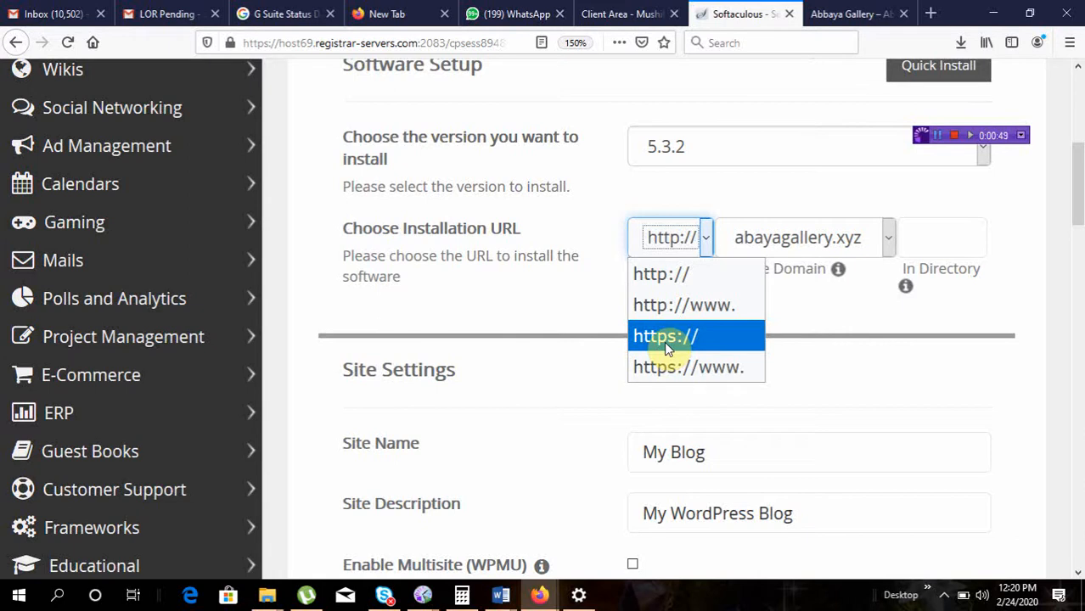
click(686, 283)
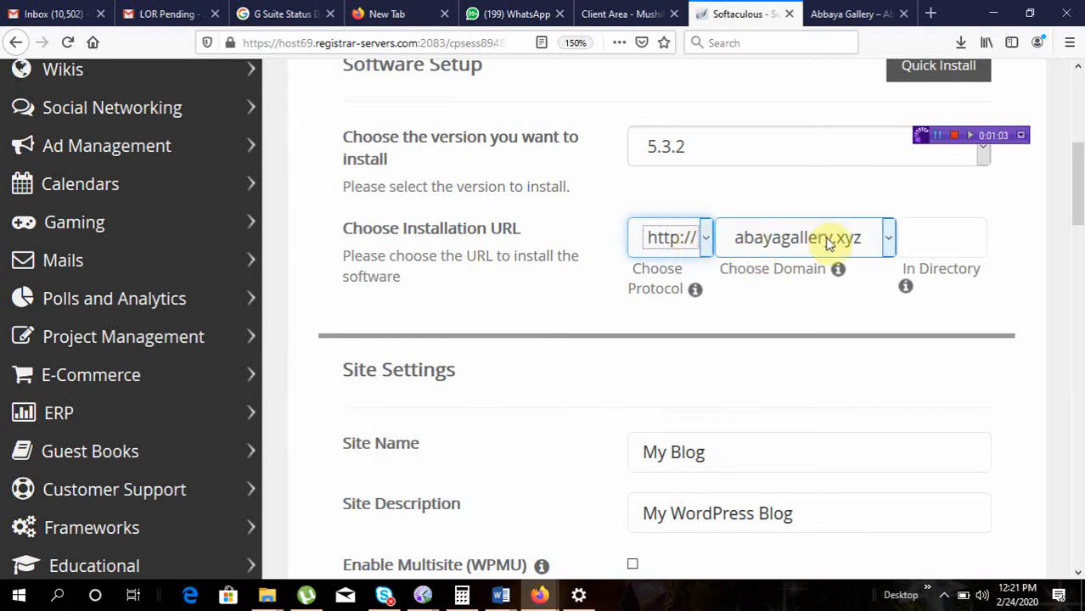
click(931, 227)
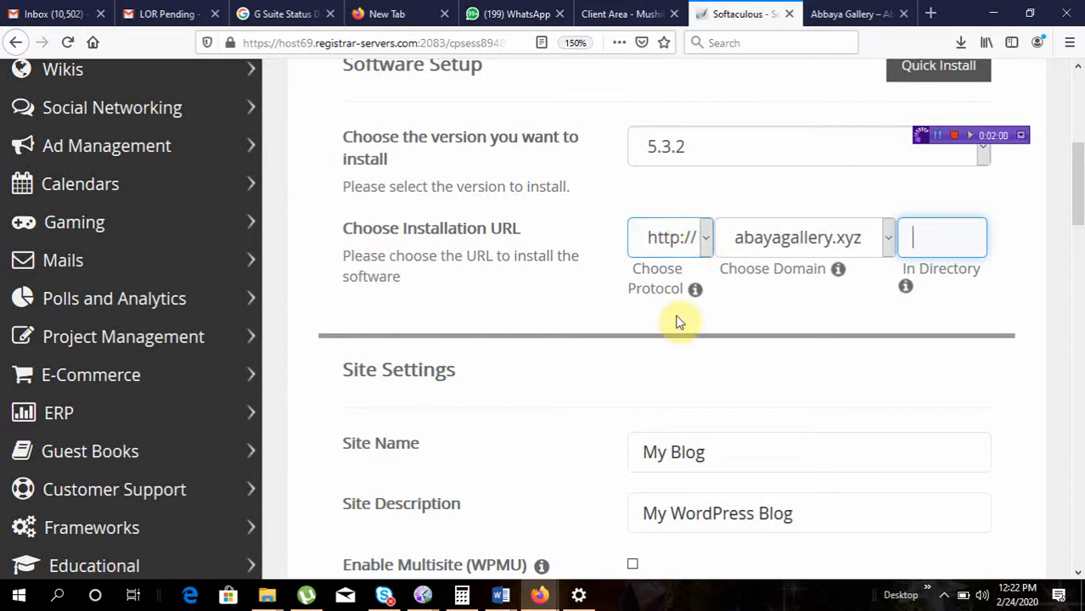
Rename the site from the default My Blog to 'Abbaya Gallery'
scroll(685, 354, down, 3)
scroll(686, 351, down, 2)
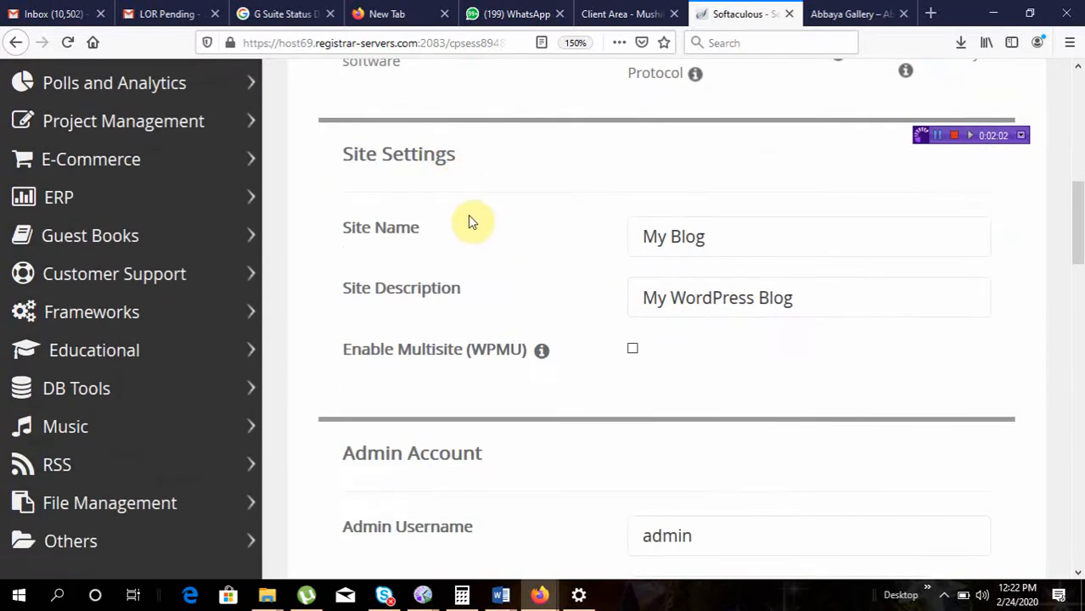
click(721, 235)
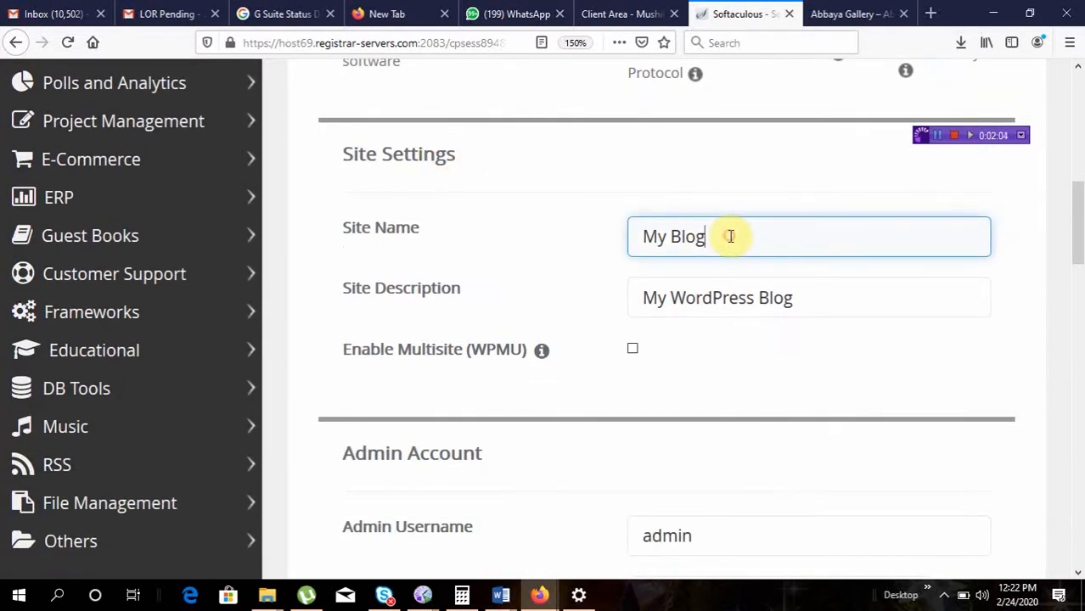
key(BackSpace)
key(BackSpace)
key(BackSpace)
key(BackSpace)
key(BackSpace)
key(BackSpace)
key(BackSpace)
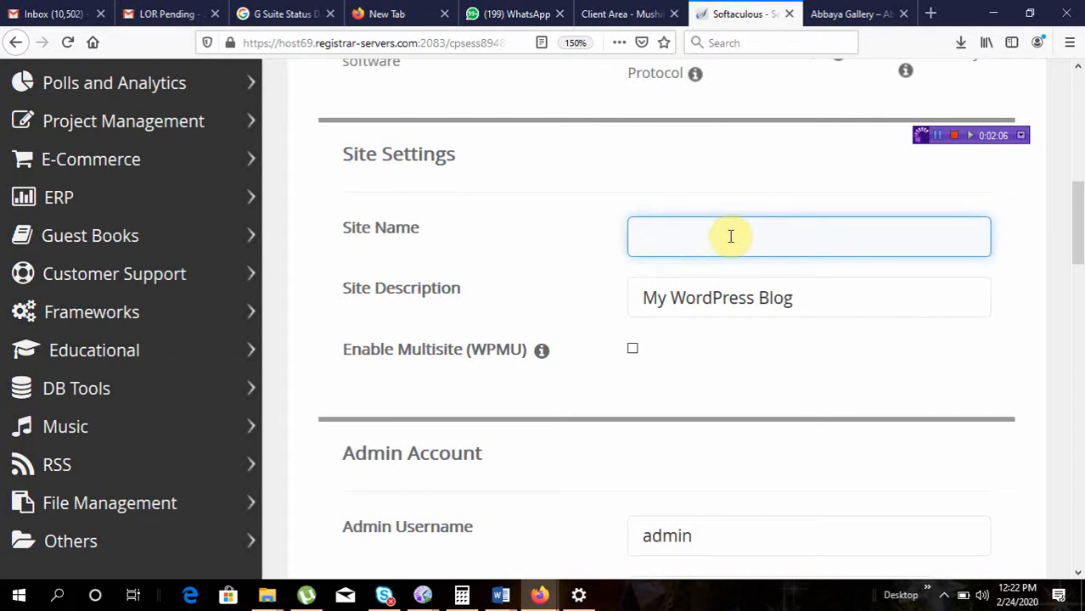
text(Abbaya Val)
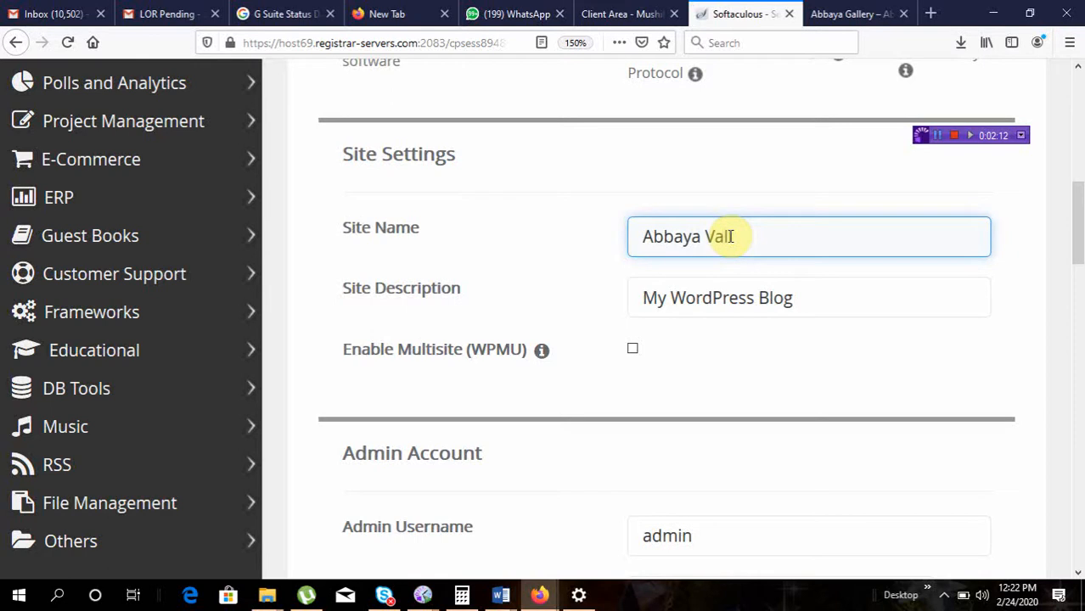
text(ley)
key(Tab)
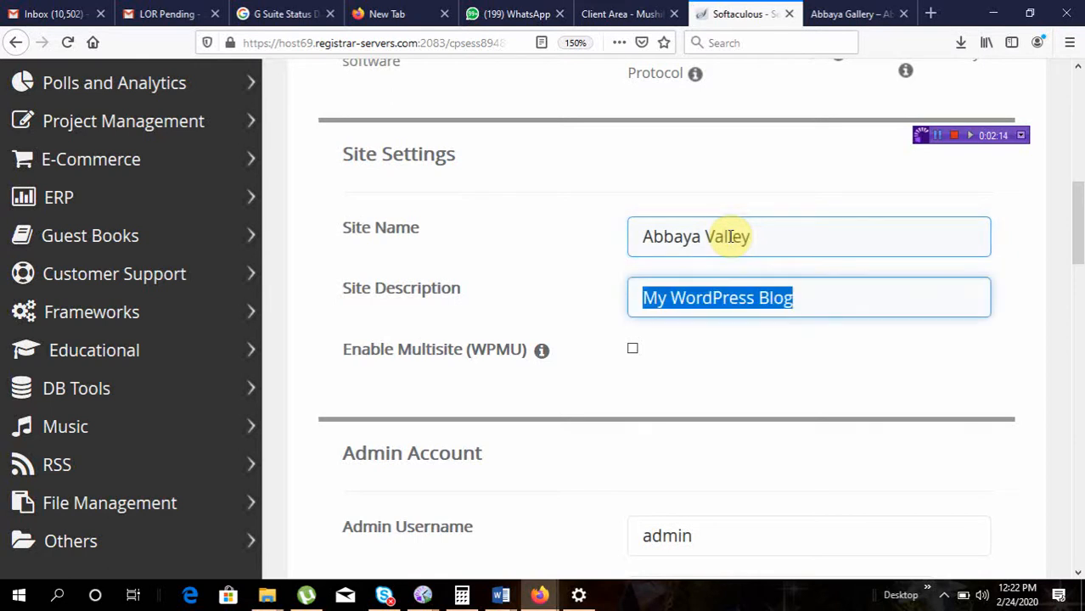
double_click(761, 239)
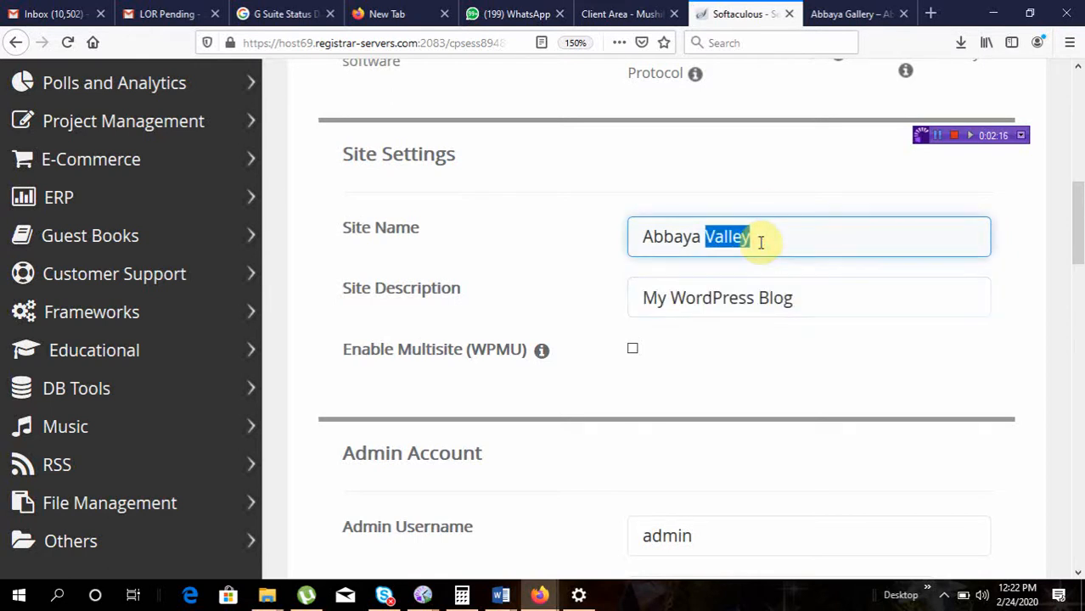
text(Gallery)
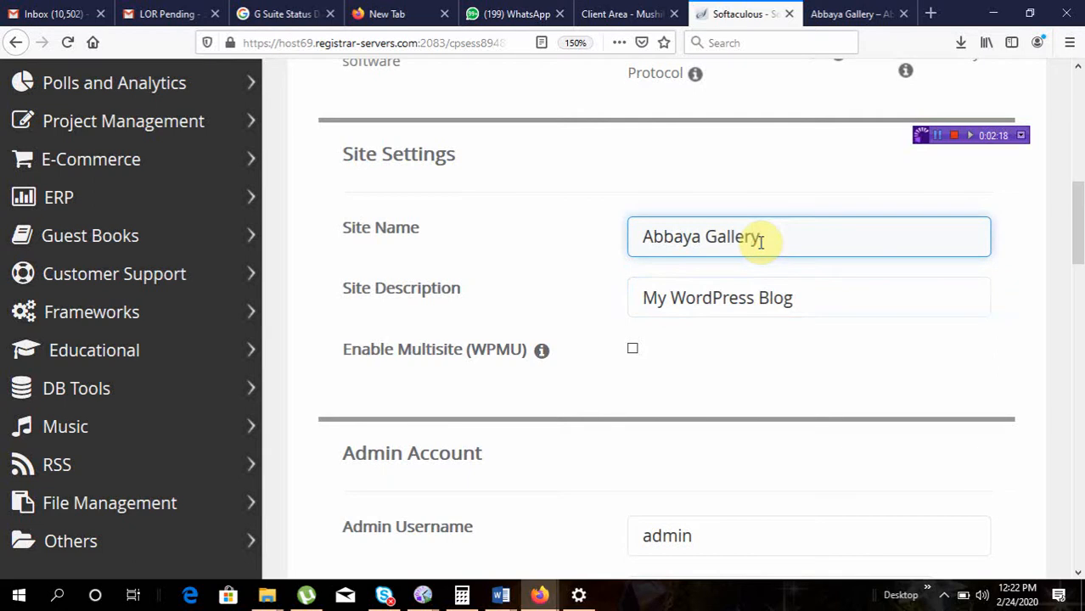
Replace the default site description with 'All kinds of Abbayas'
click(799, 299)
key(ctrl+a)
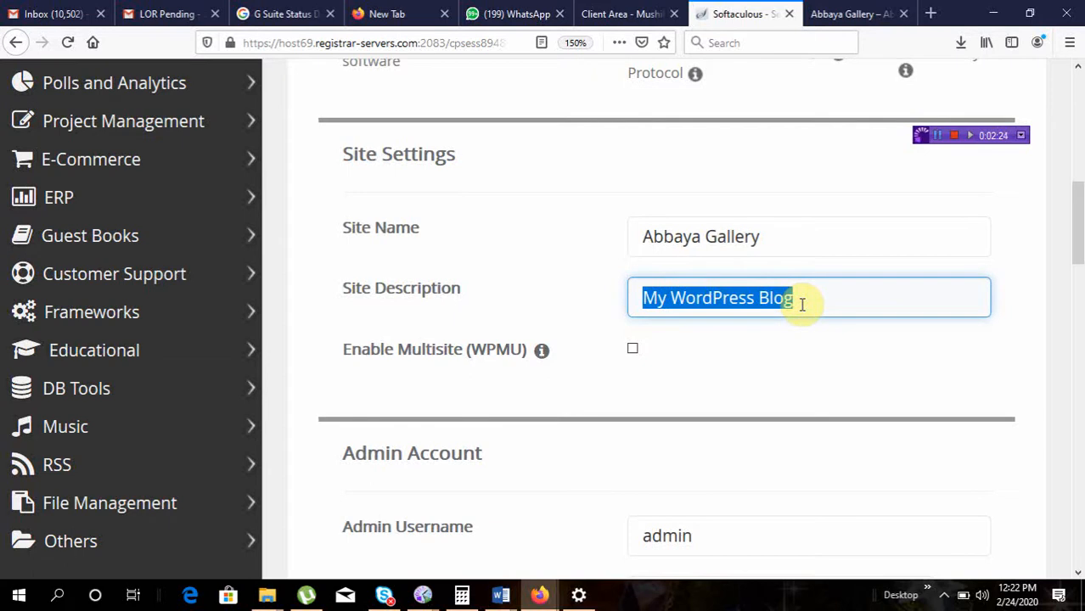
text(All)
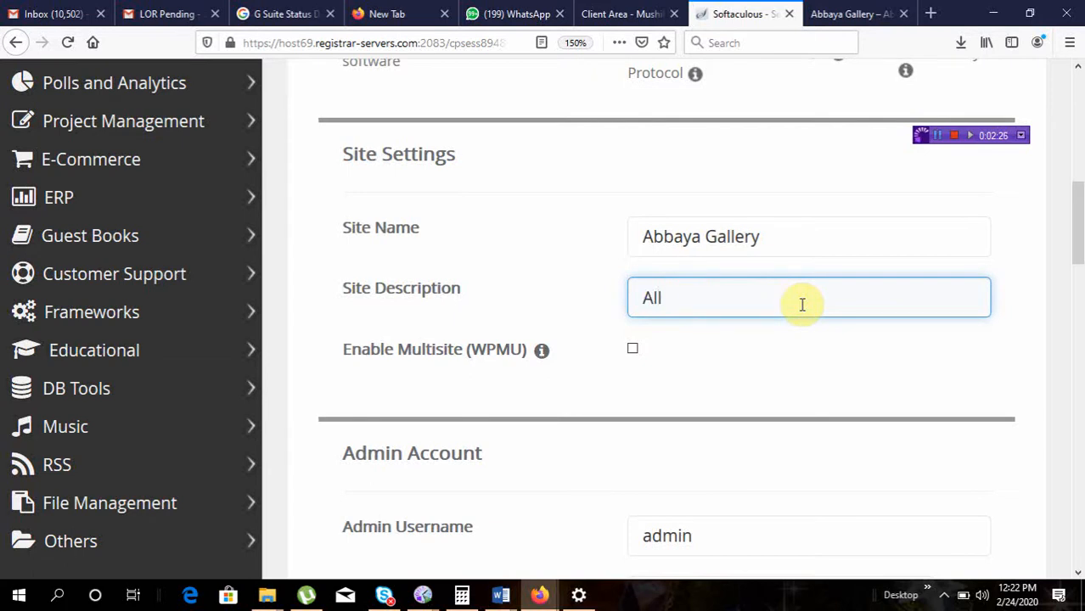
text( kinds of Abb)
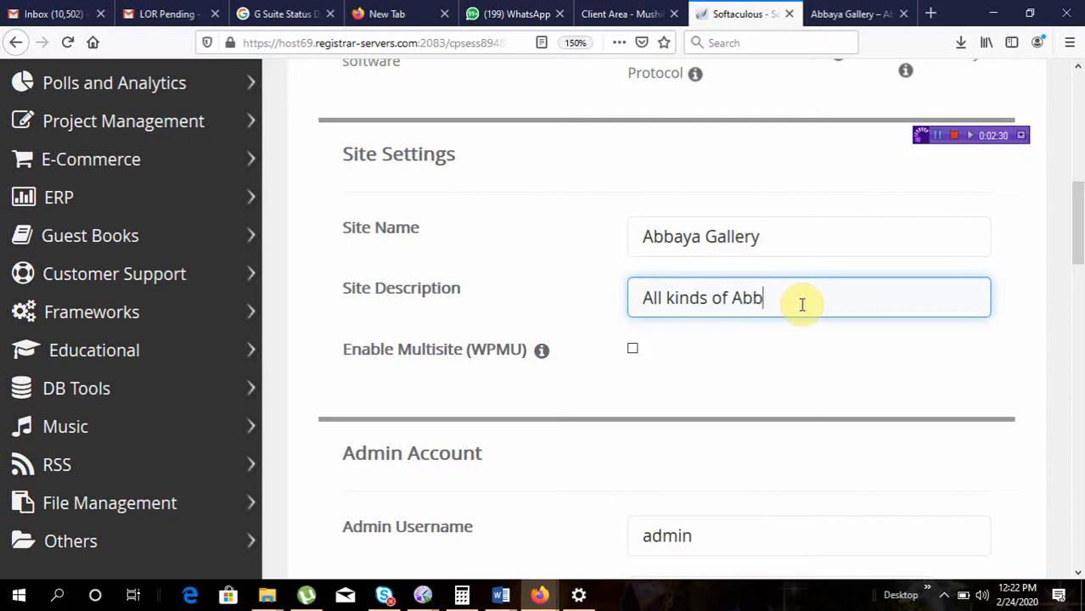
text(ayas)
scroll(801, 304, down, 3)
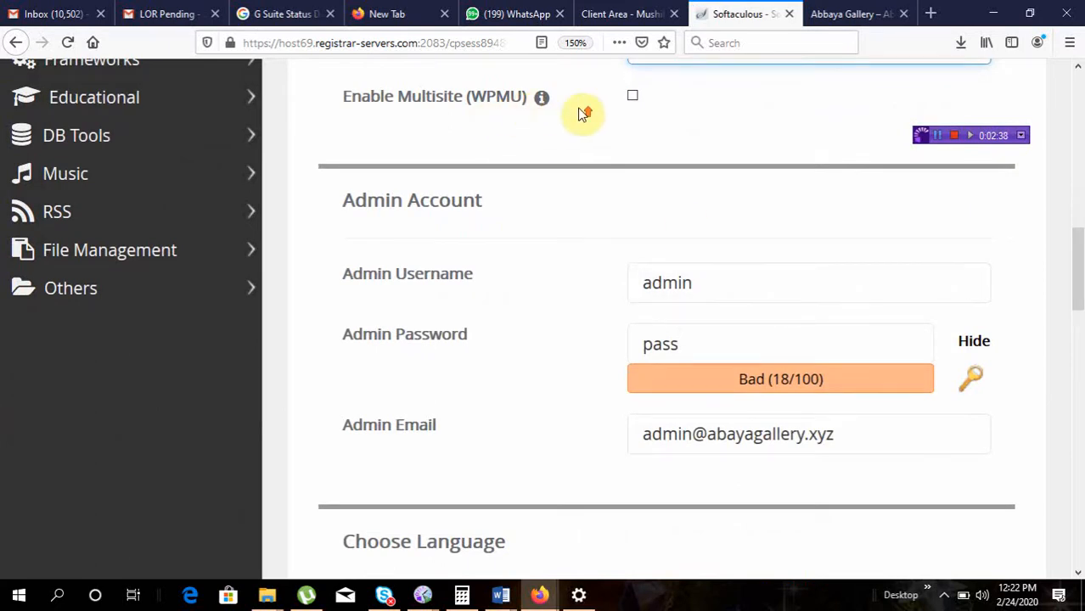
Replace the default admin username and enter a strong (78/100) admin password
scroll(583, 111, up, 1)
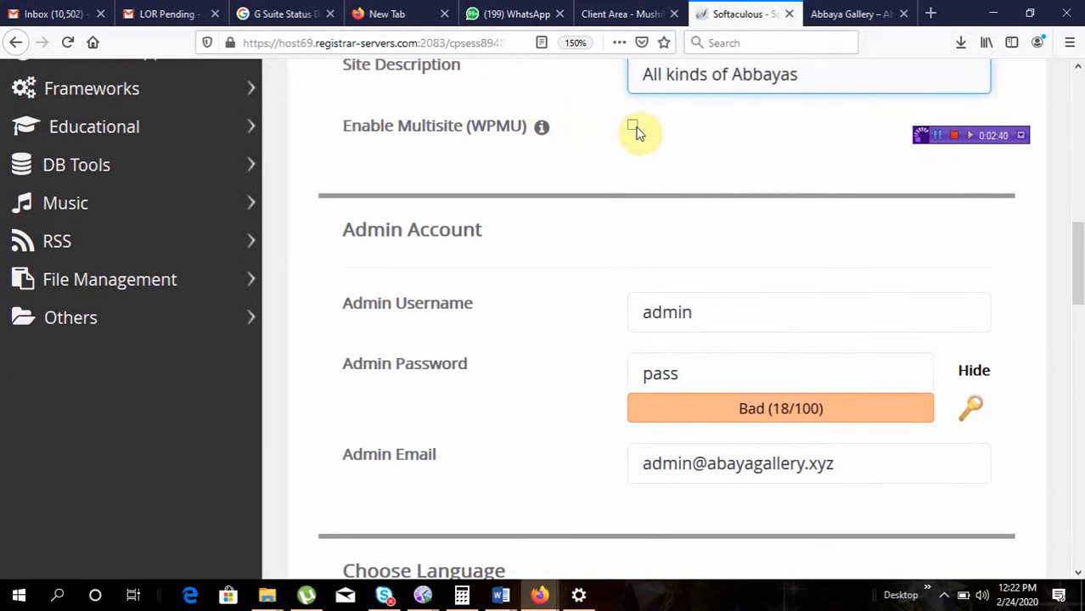
double_click(721, 312)
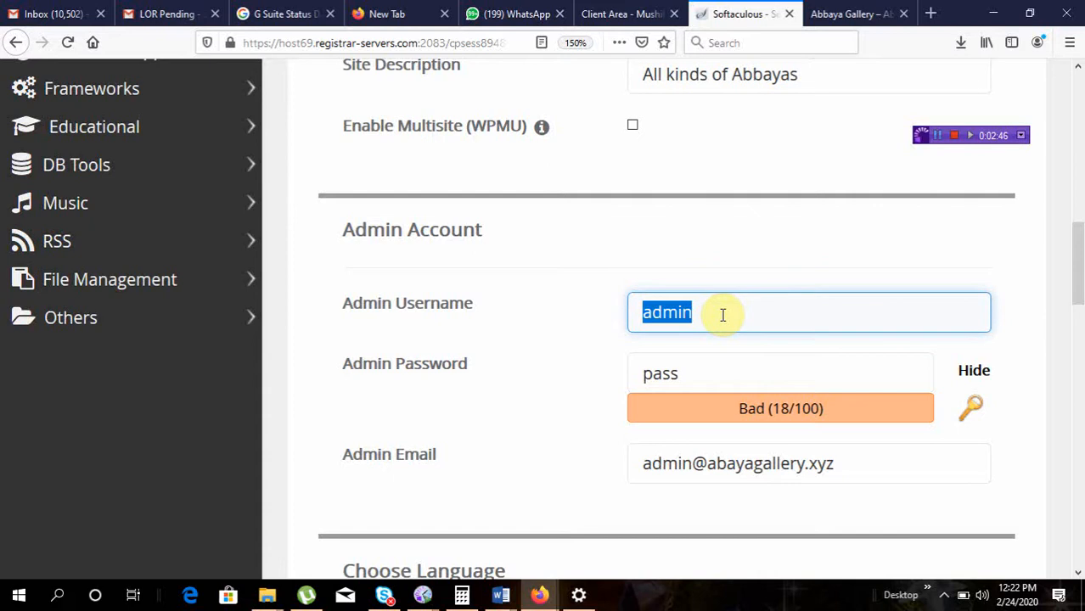
text(asimtanvir)
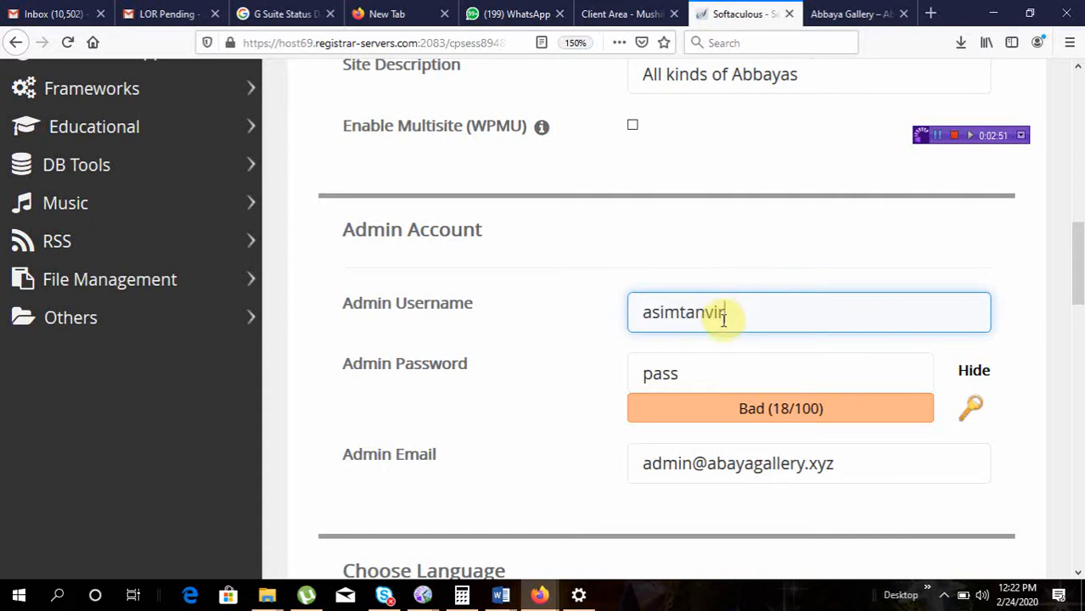
click(709, 379)
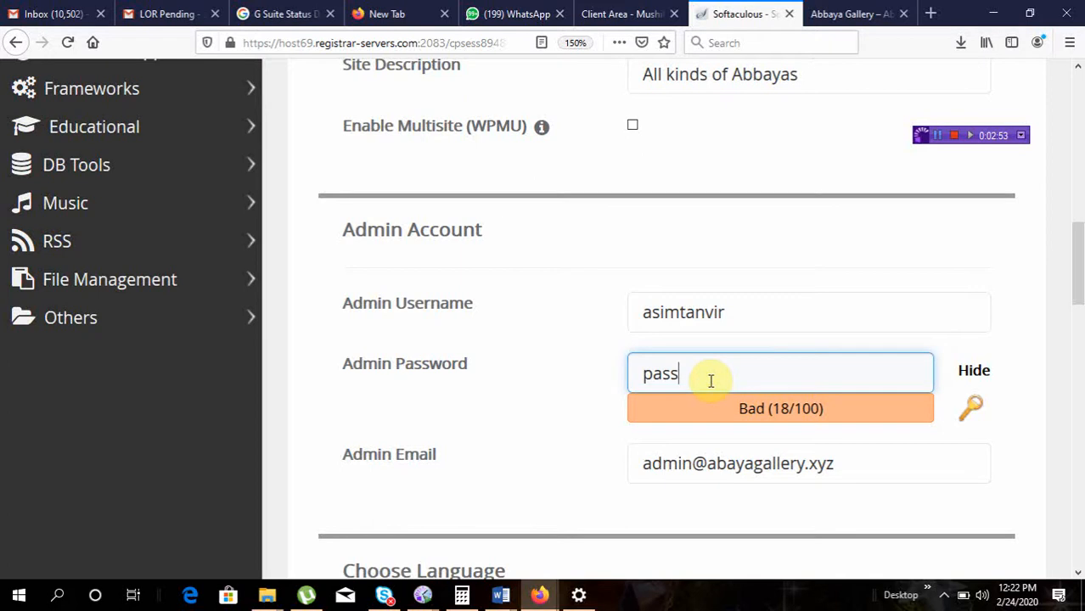
click(969, 373)
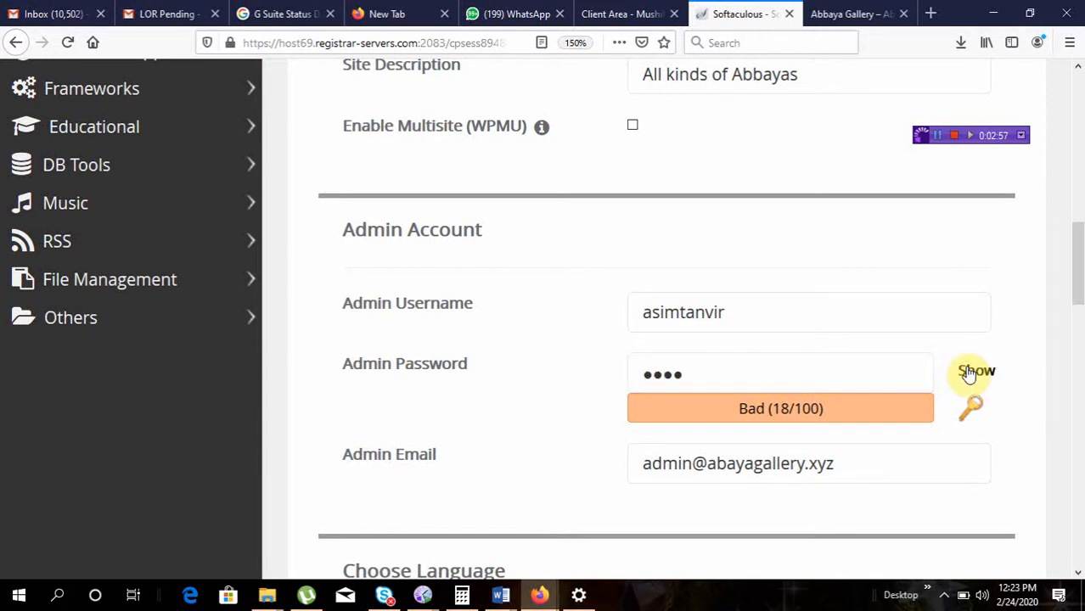
click(968, 374)
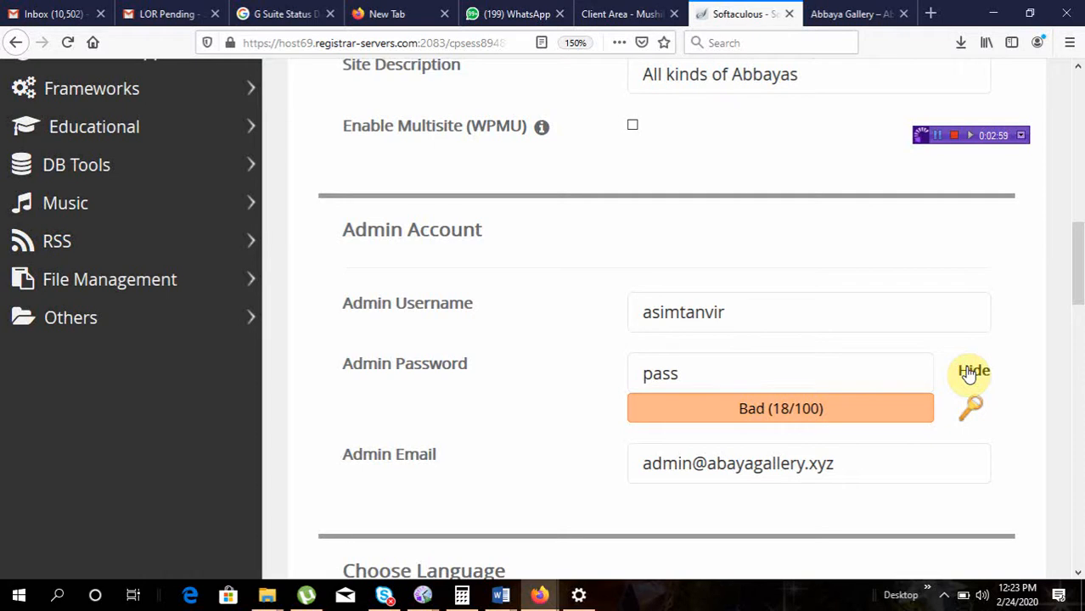
click(969, 374)
click(698, 366)
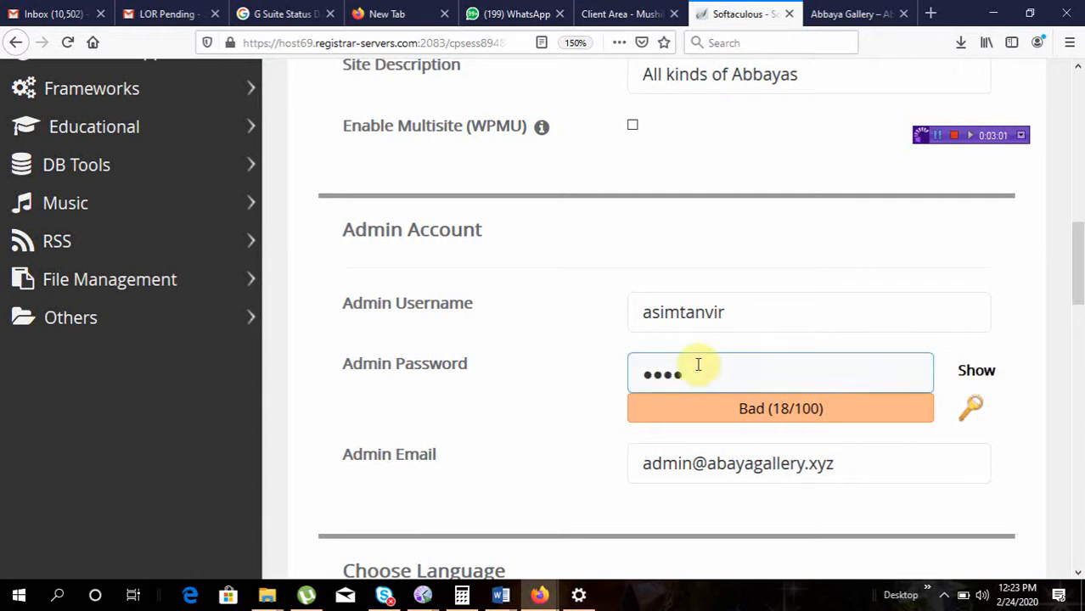
double_click(697, 370)
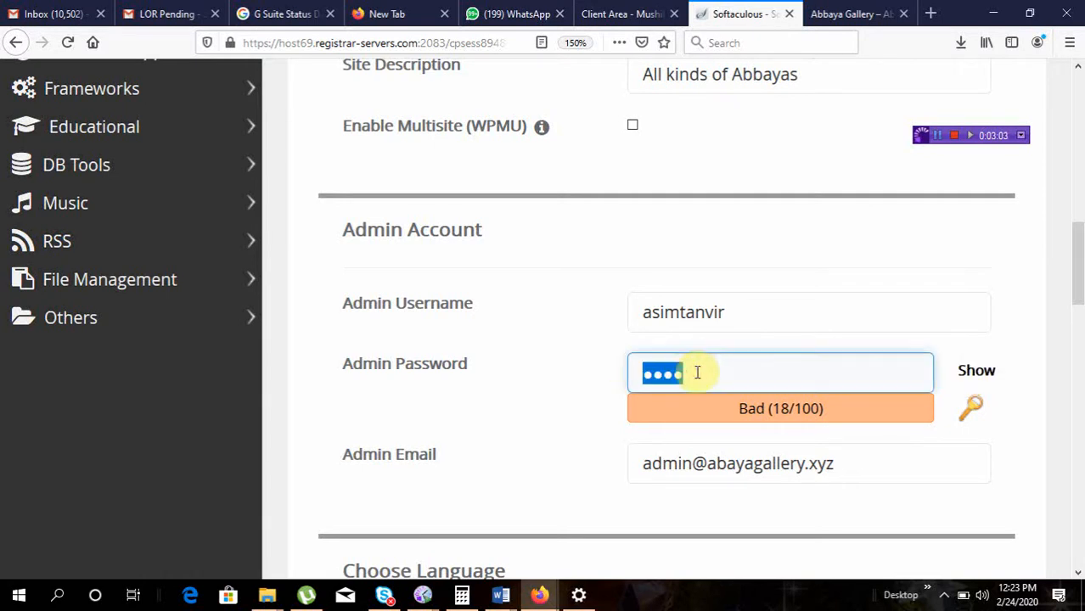
text(•••••)
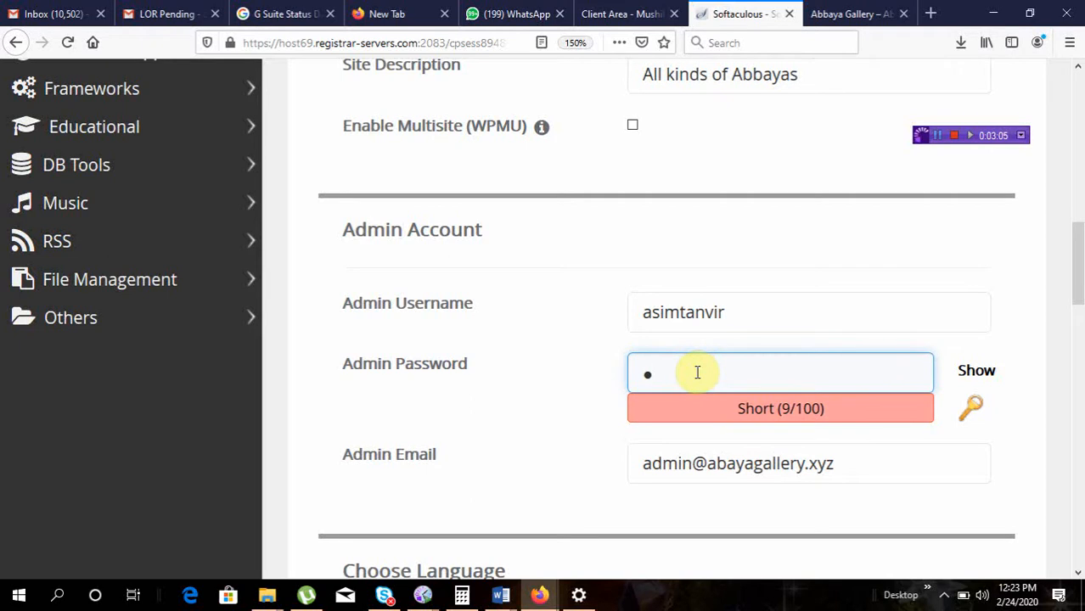
text(•••••)
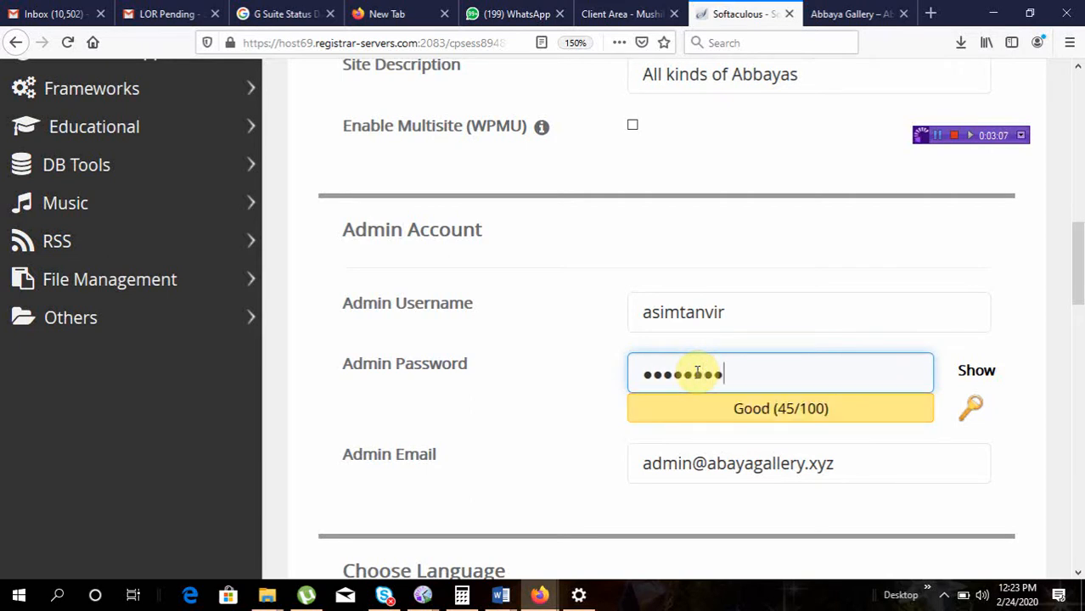
text(•••)
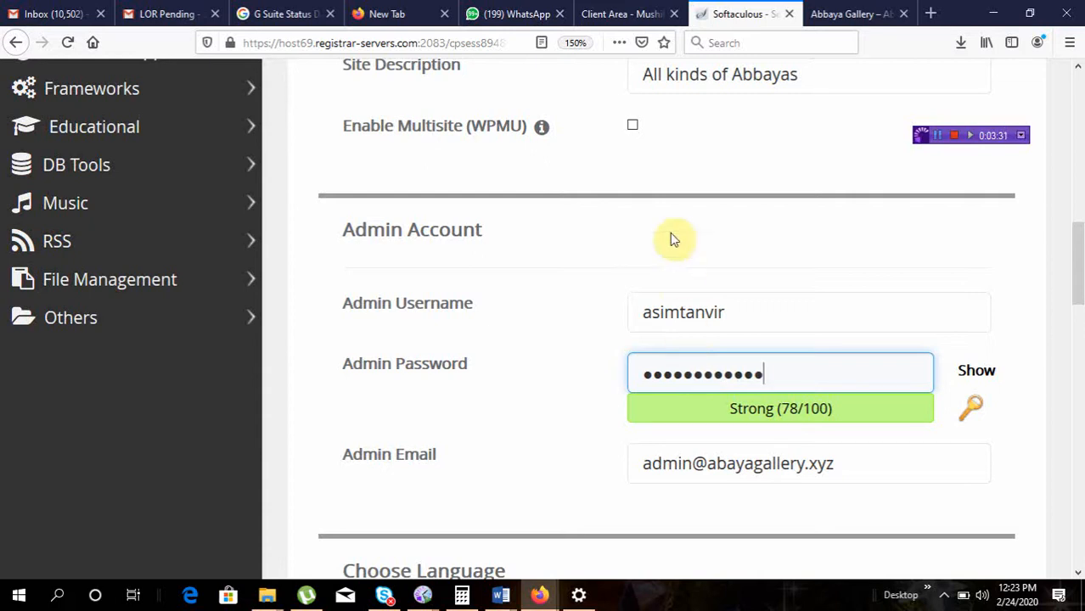
Change the admin e-mail to a support mailbox on the site's domain
scroll(683, 365, down, 3)
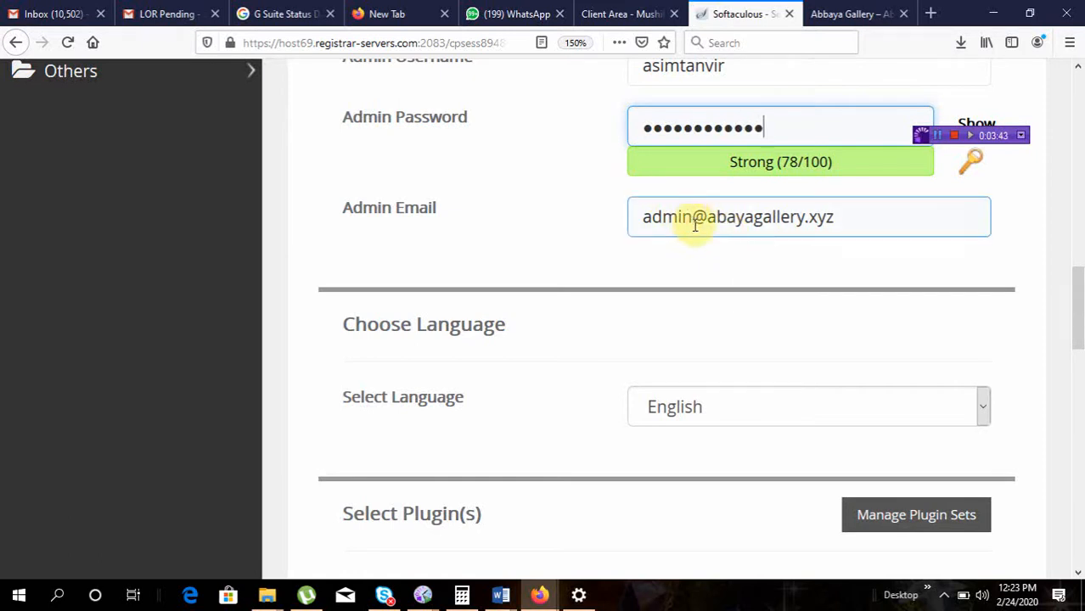
click(694, 218)
key(BackSpace)
key(BackSpace)
key(BackSpace)
key(BackSpace)
key(BackSpace)
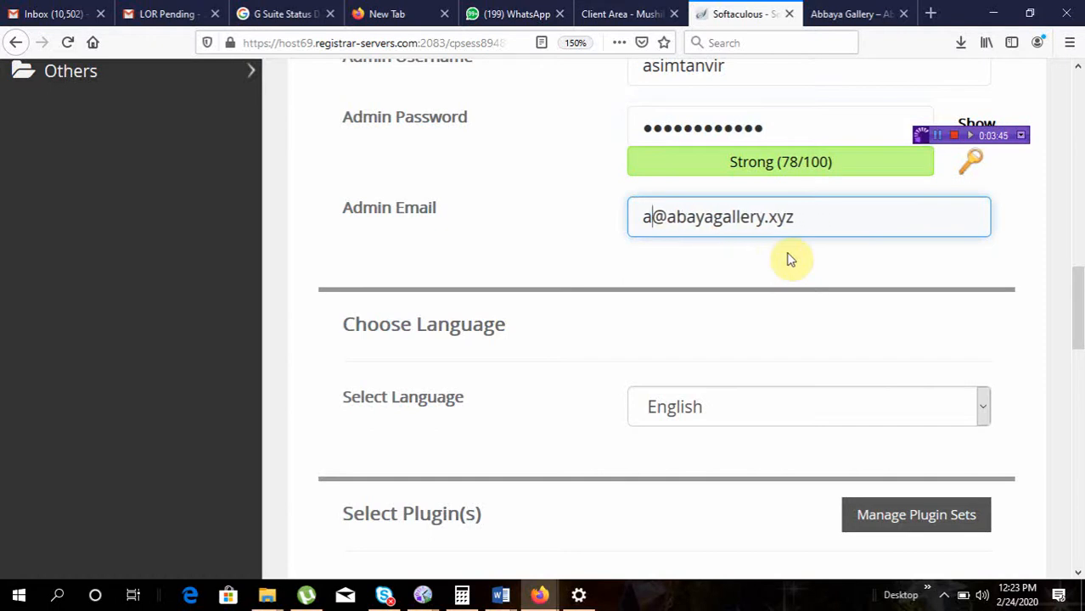
text(support)
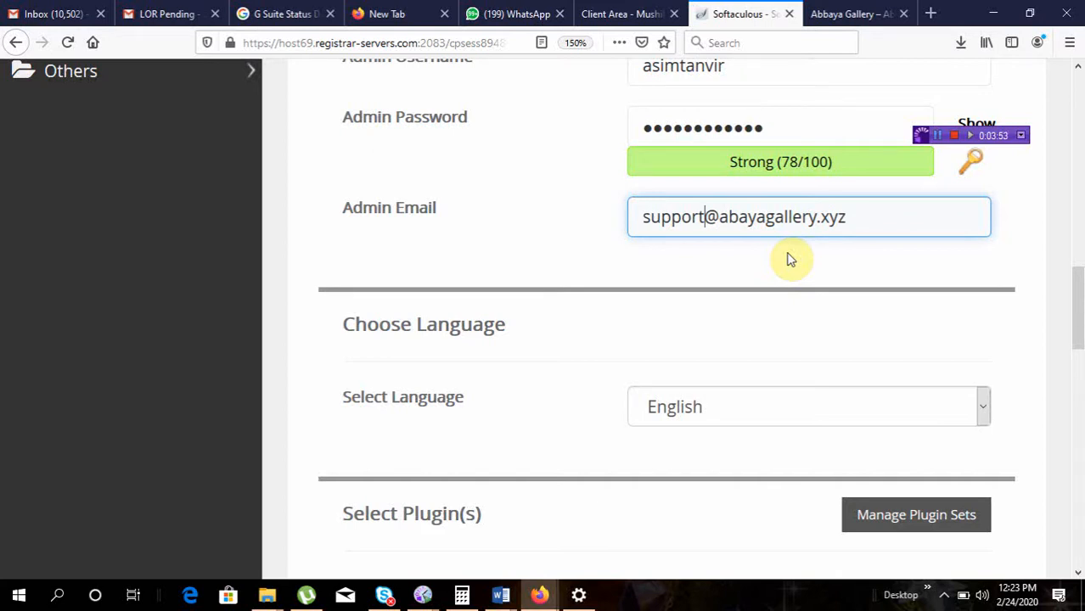
scroll(789, 259, down, 2)
scroll(789, 259, down, 2)
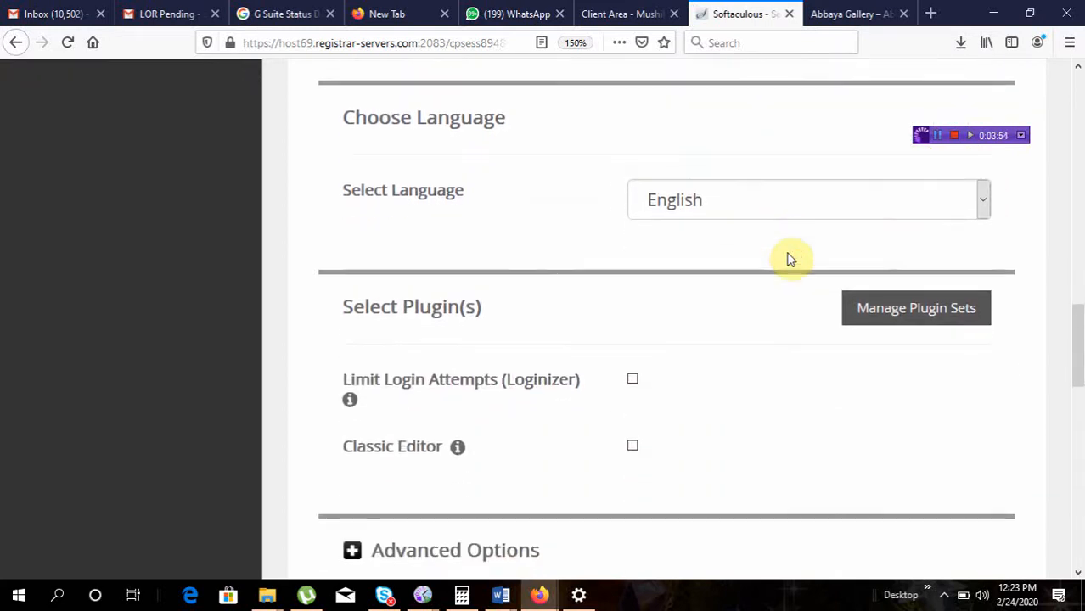
click(985, 202)
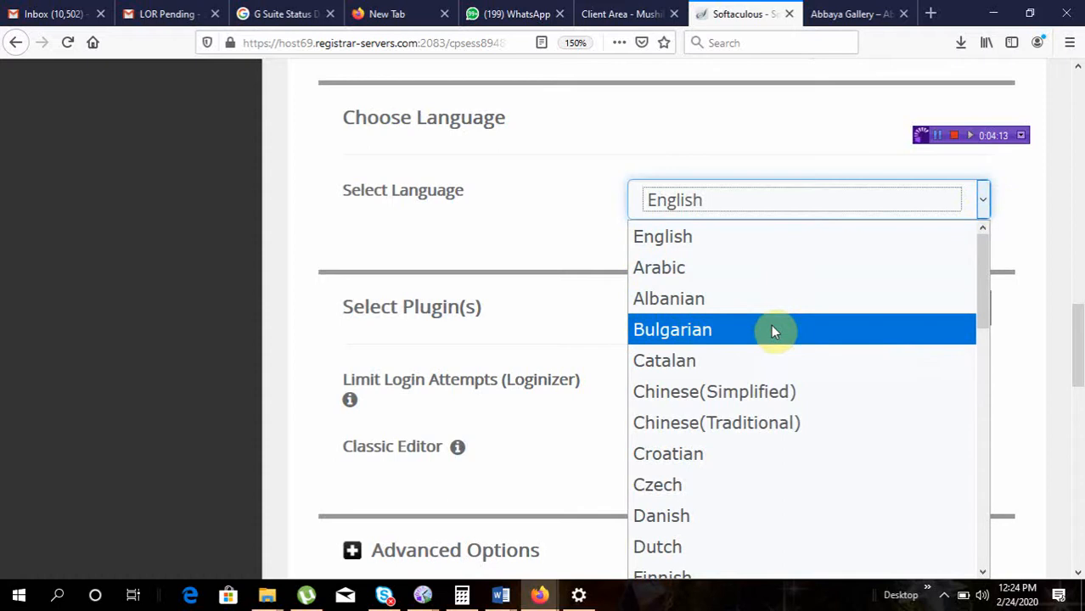
click(737, 243)
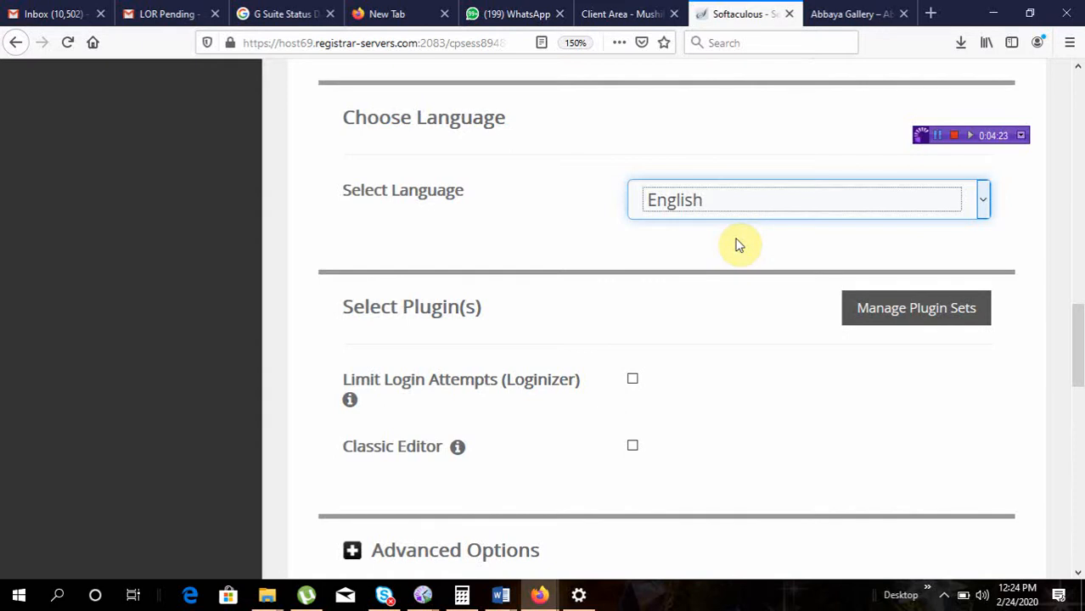
scroll(739, 245, down, 3)
Select the Travely theme from the second page of themes and start the installation
scroll(739, 245, up, 1)
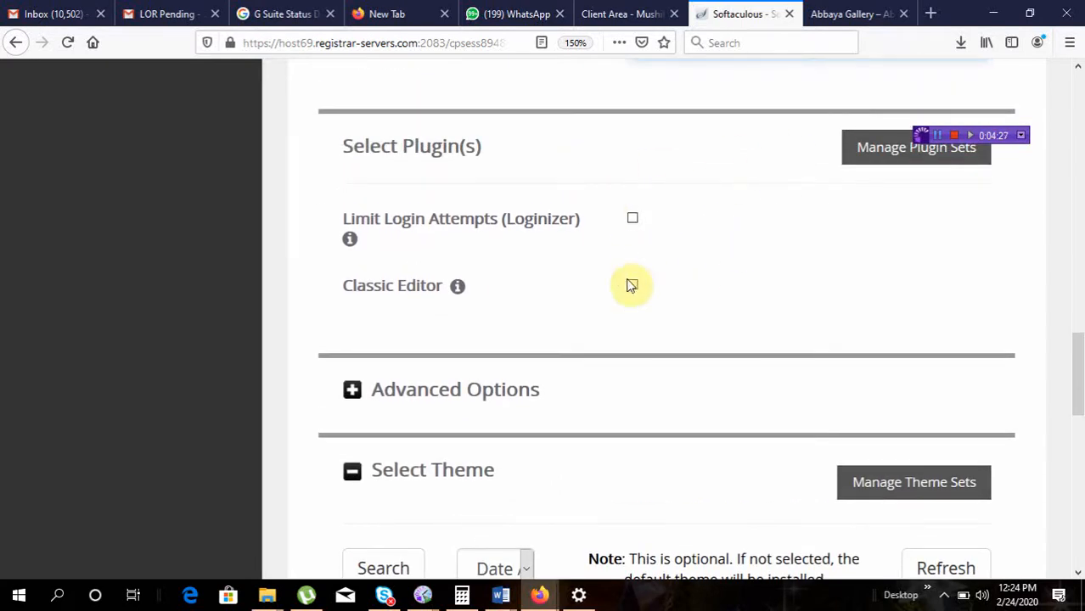
scroll(625, 321, down, 3)
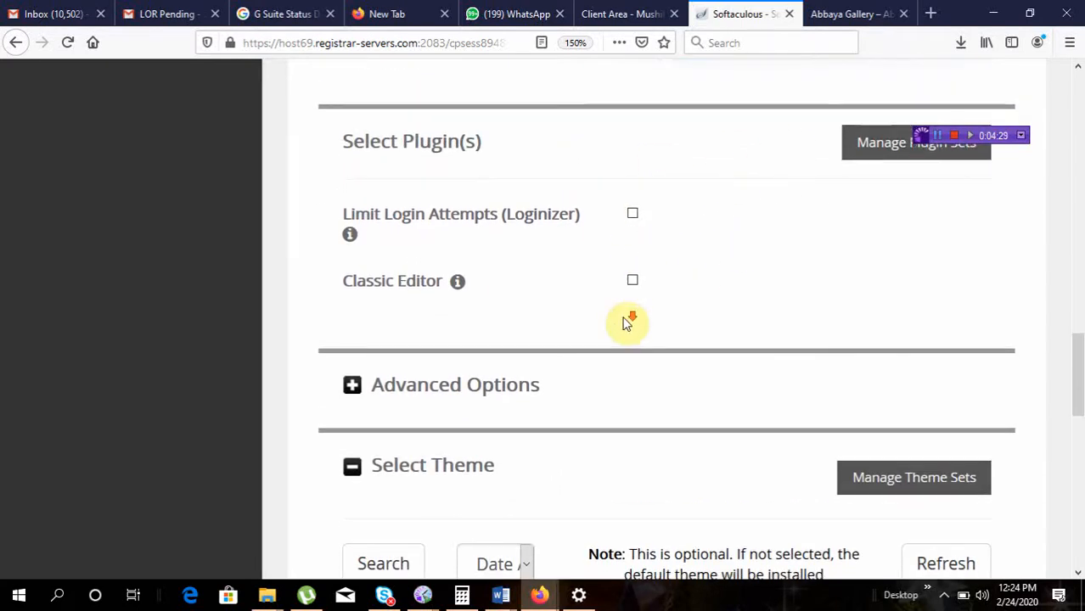
click(353, 144)
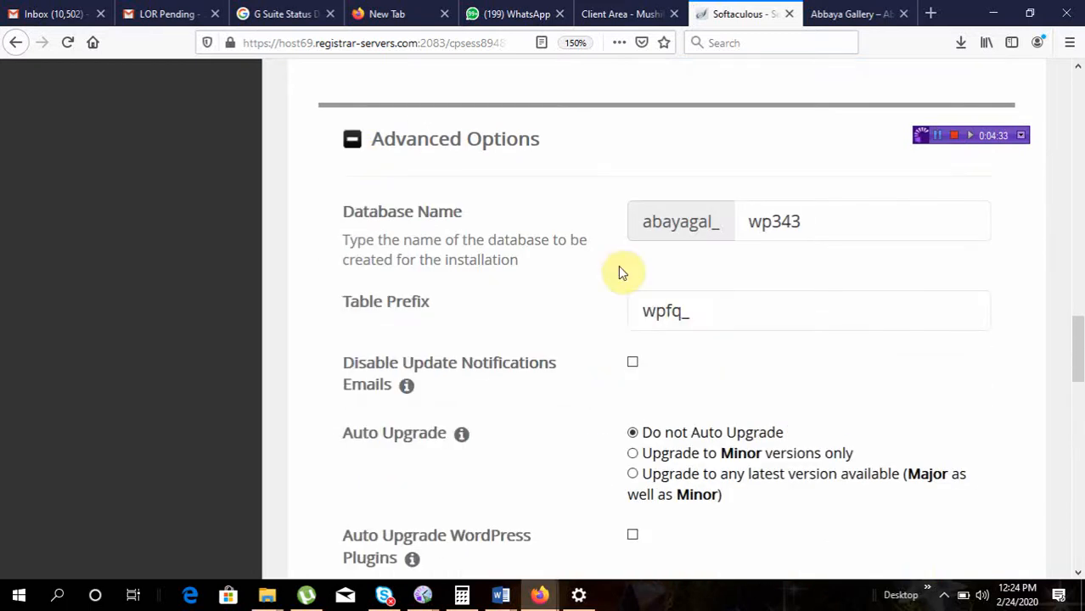
click(351, 141)
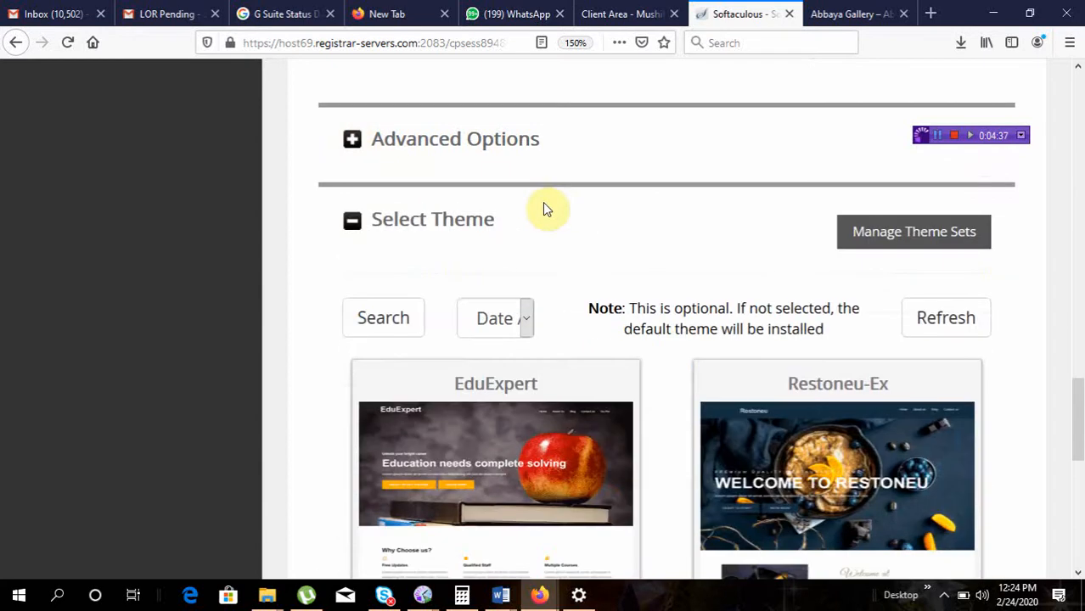
scroll(545, 209, down, 3)
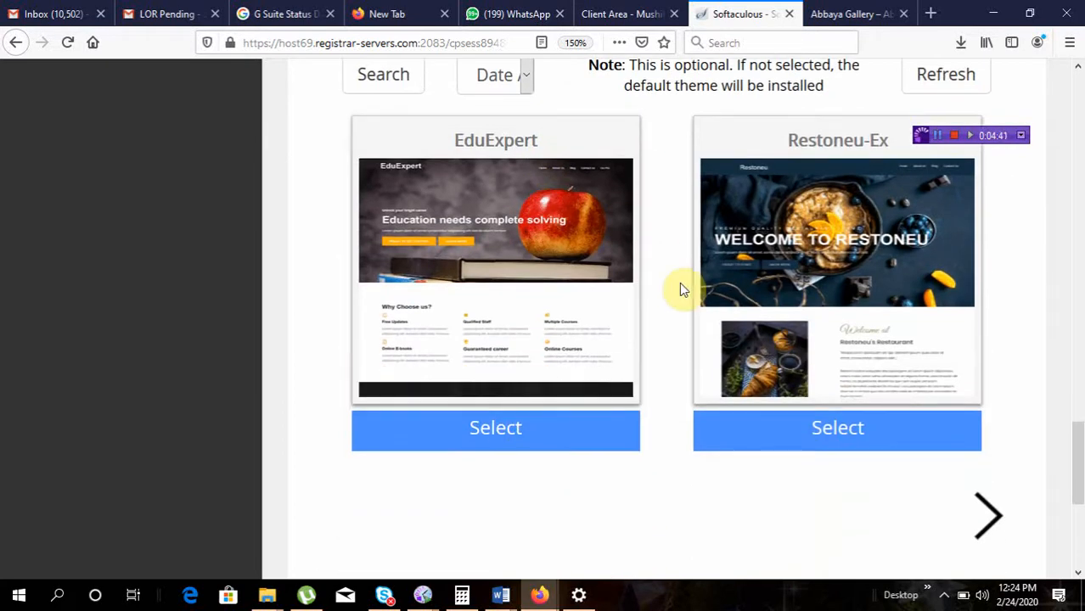
scroll(680, 289, up, 5)
scroll(680, 290, down, 3)
scroll(679, 288, down, 2)
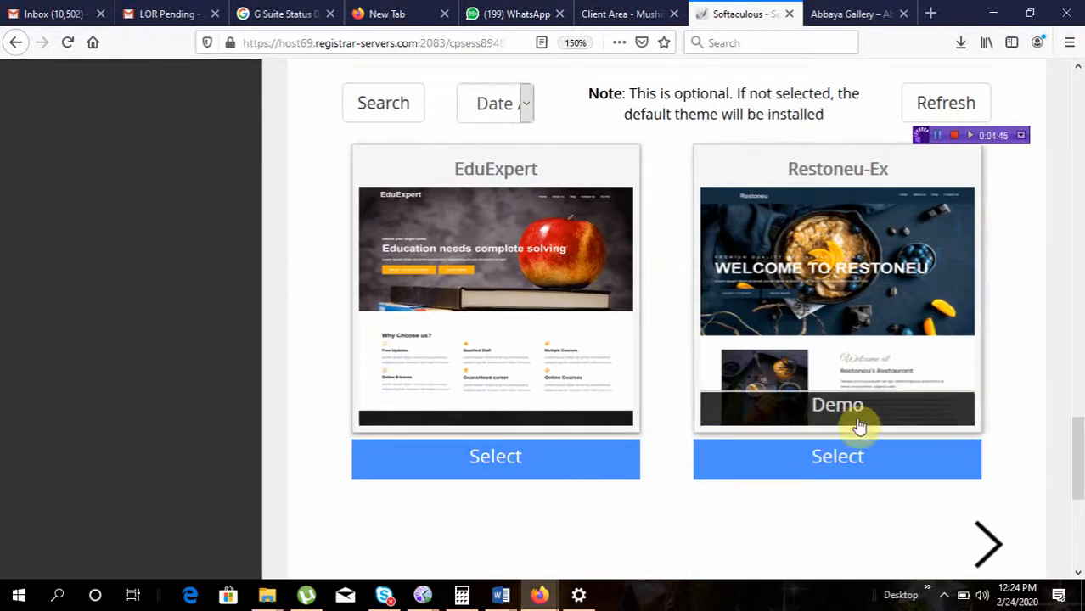
click(987, 537)
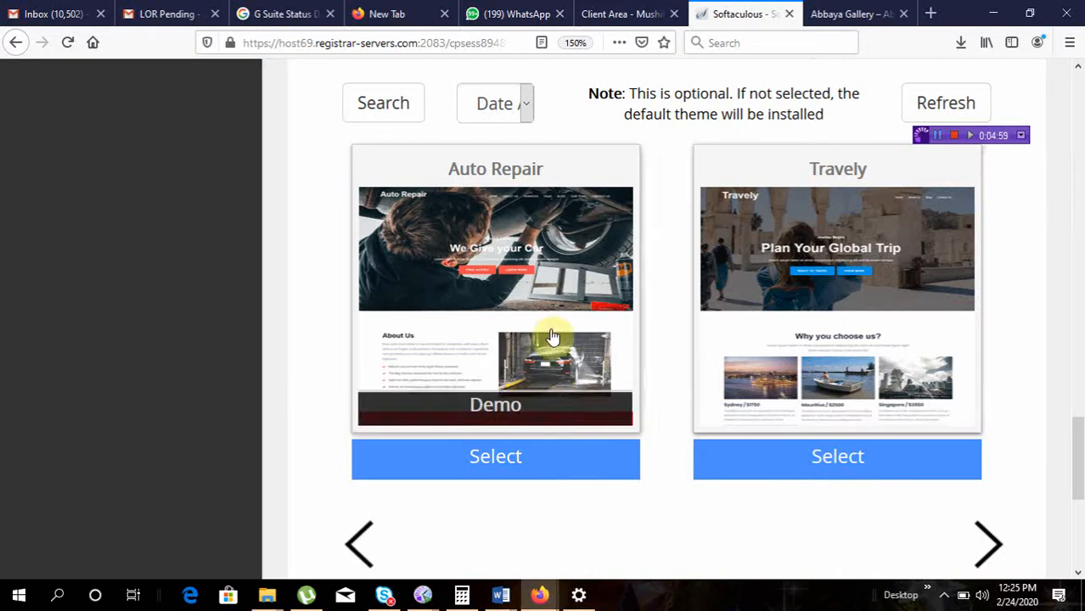
click(888, 294)
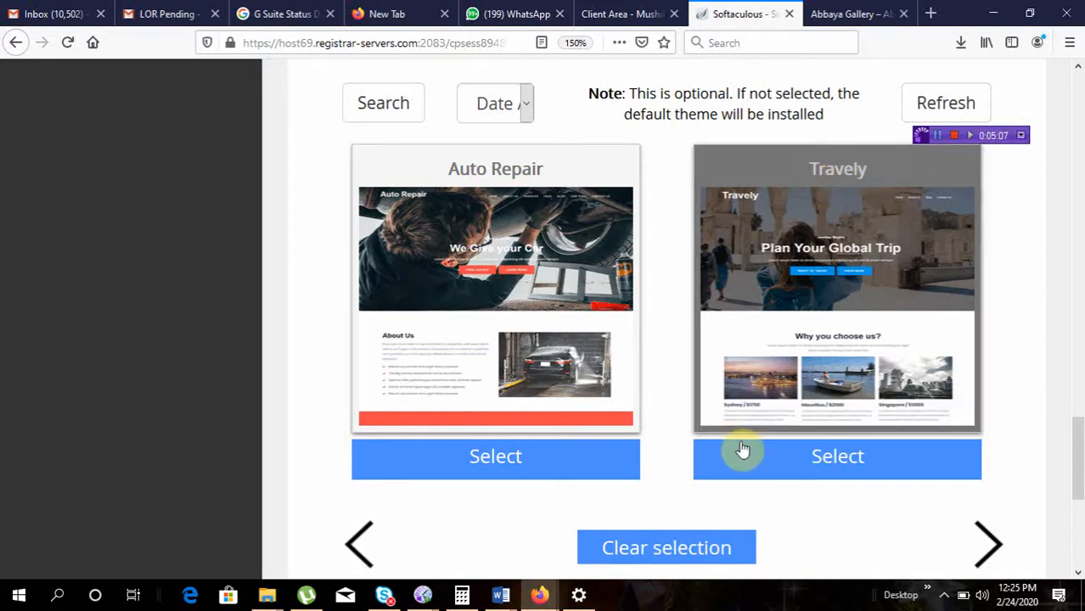
scroll(744, 446, down, 5)
click(663, 279)
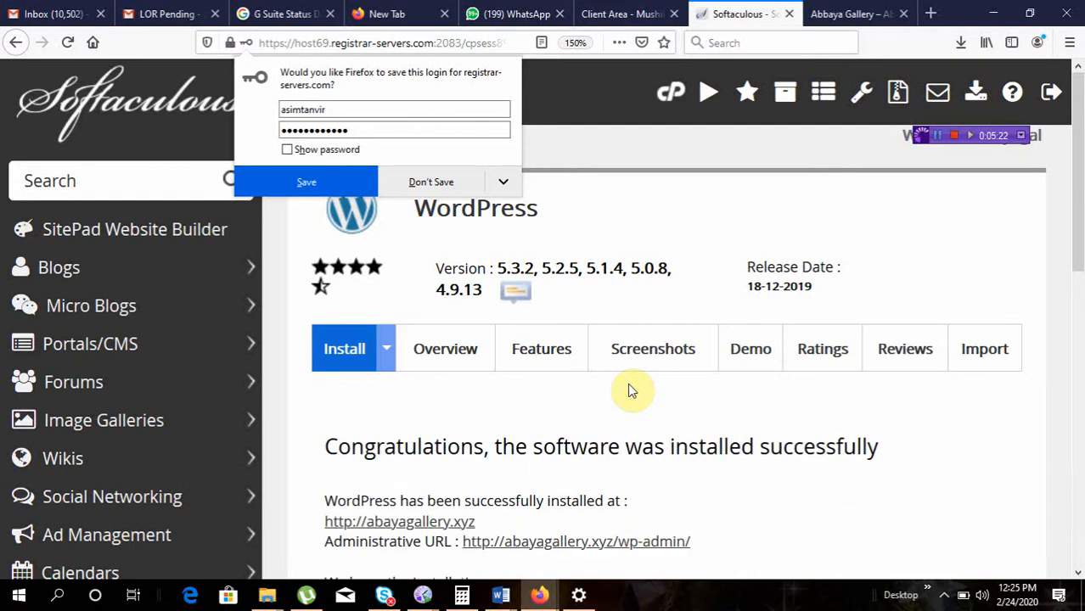
Decline Firefox's save-login prompt and open the new site in a background tab
click(431, 182)
scroll(724, 310, down, 5)
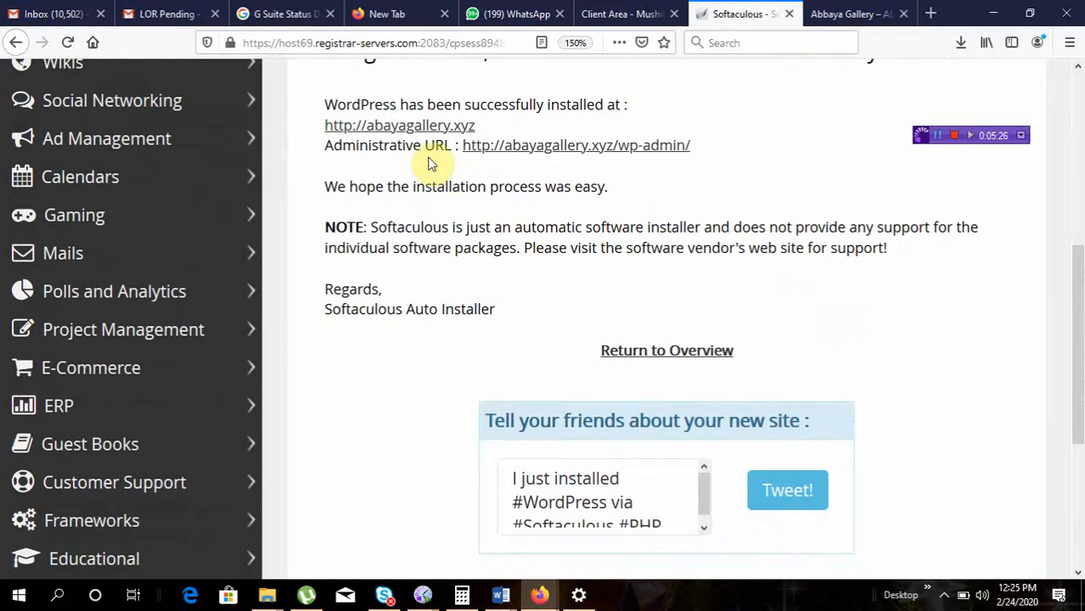
scroll(431, 146, up, 2)
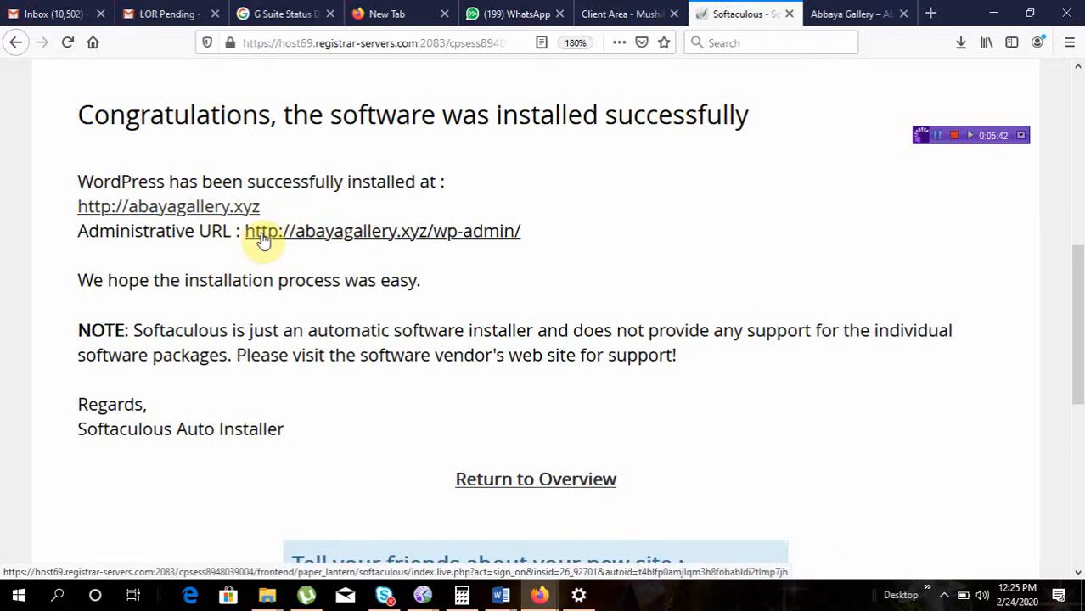
middle_click(207, 212)
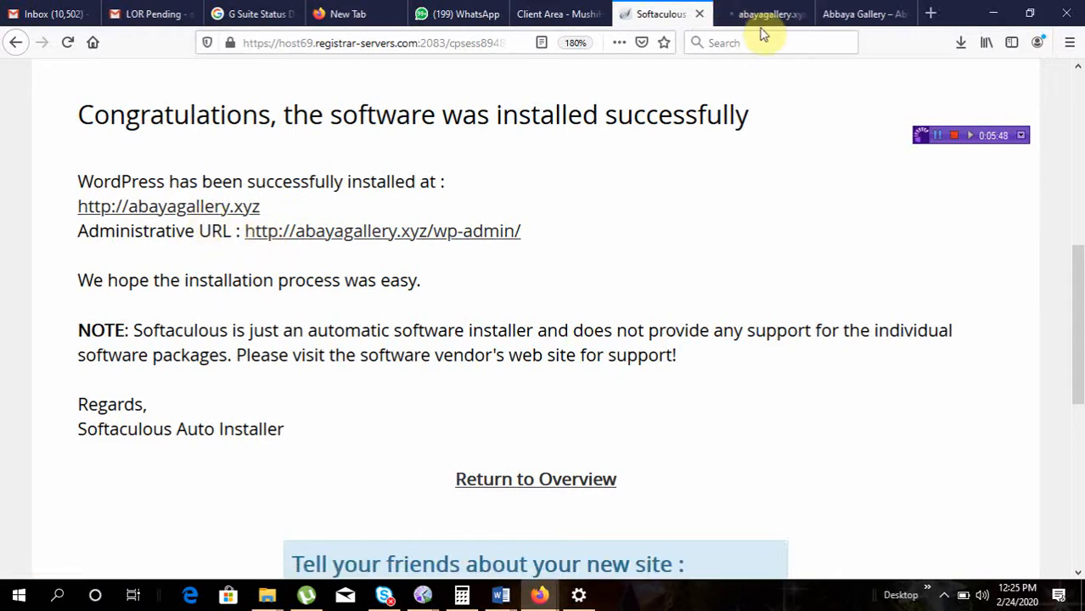
View the live Abbaya Gallery homepage with its 'Plan Your Global Trip' banner
click(759, 17)
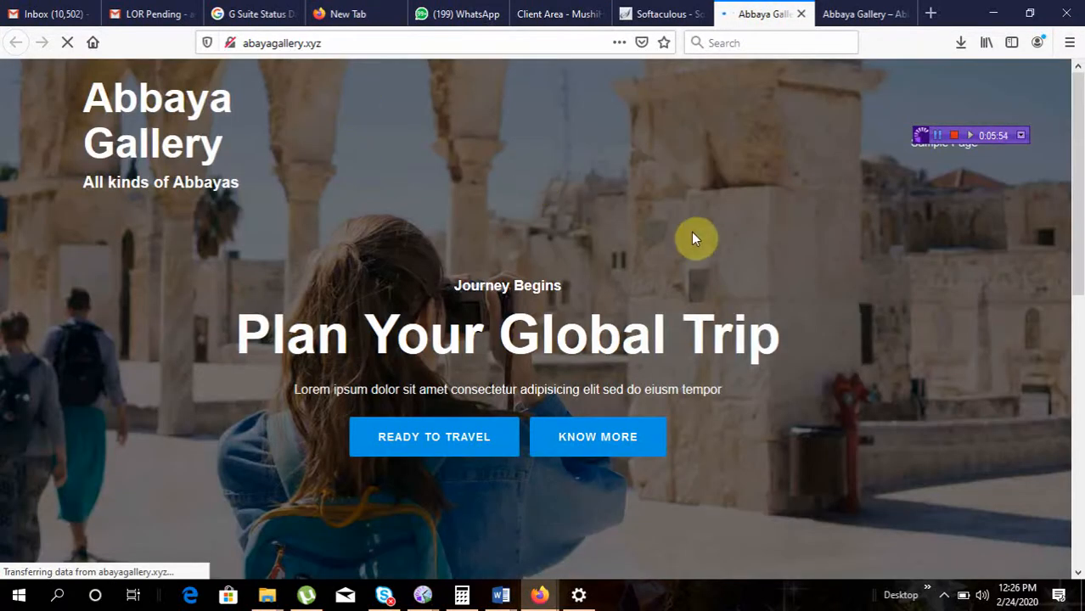
scroll(740, 340, down, 6)
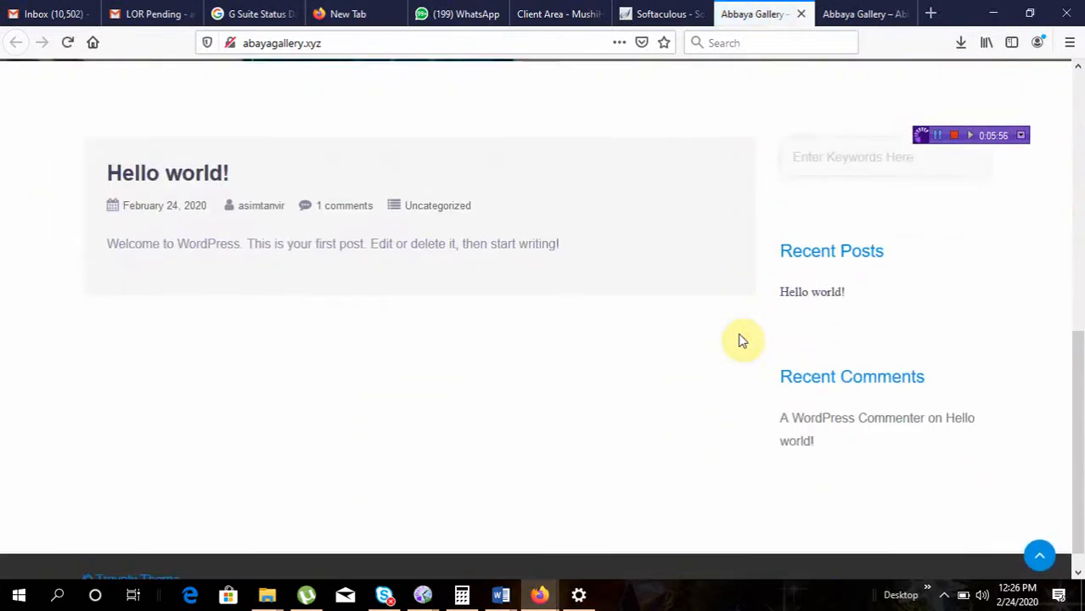
scroll(741, 340, down, 1)
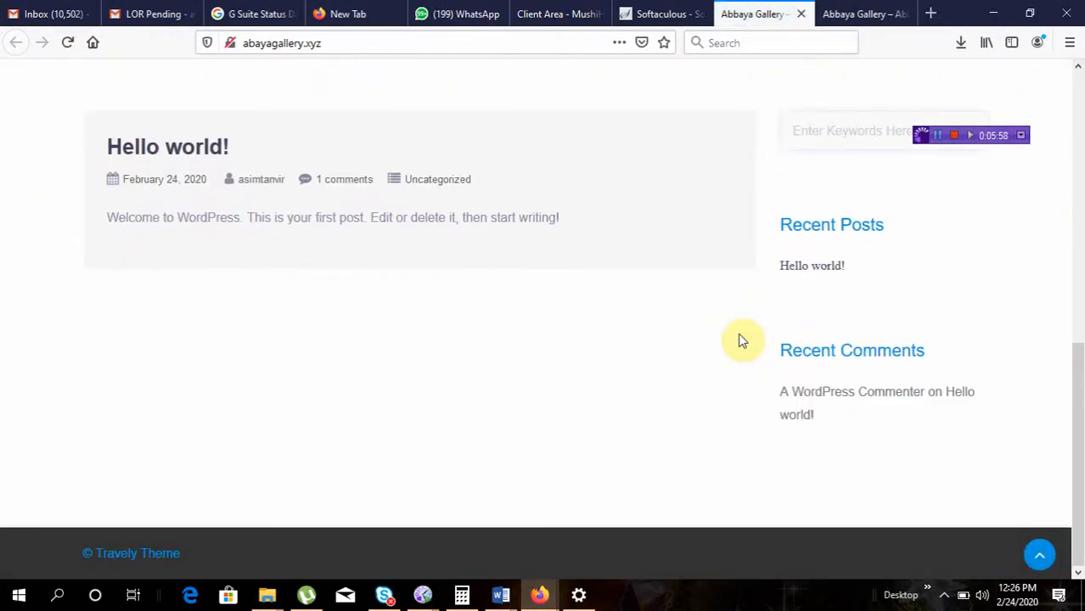
scroll(740, 339, up, 7)
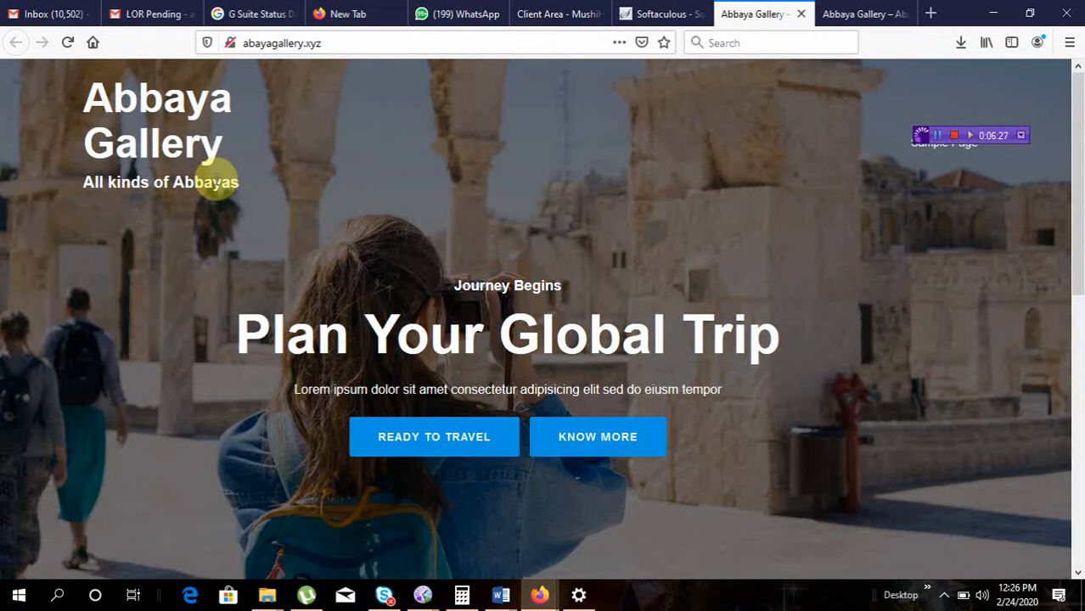
click(942, 138)
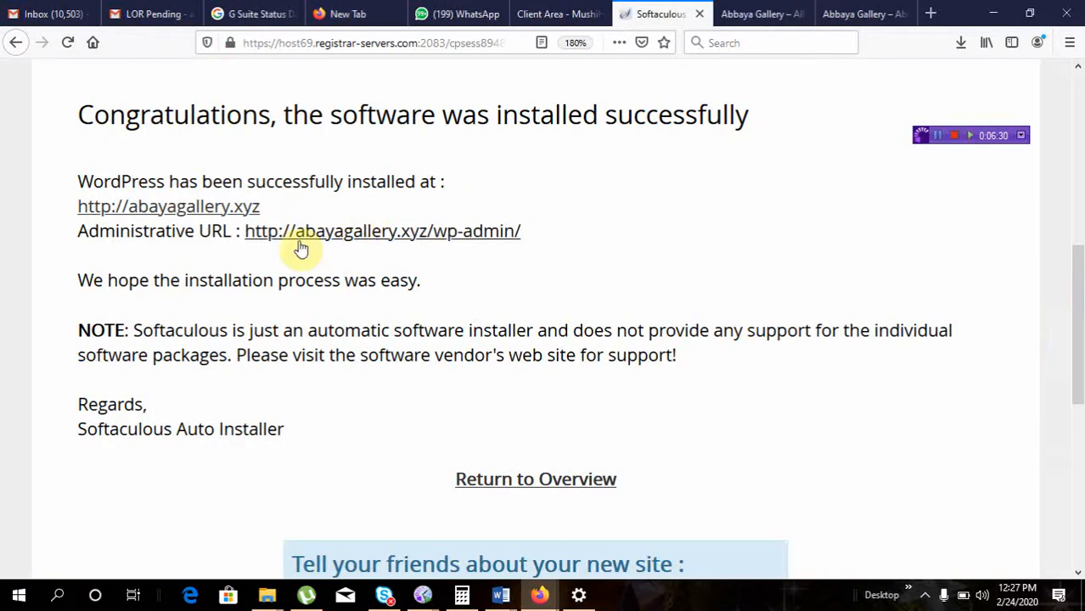
Open the /wp-admin/ administrative URL in a new tab and switch to its Dashboard
middle_click(431, 232)
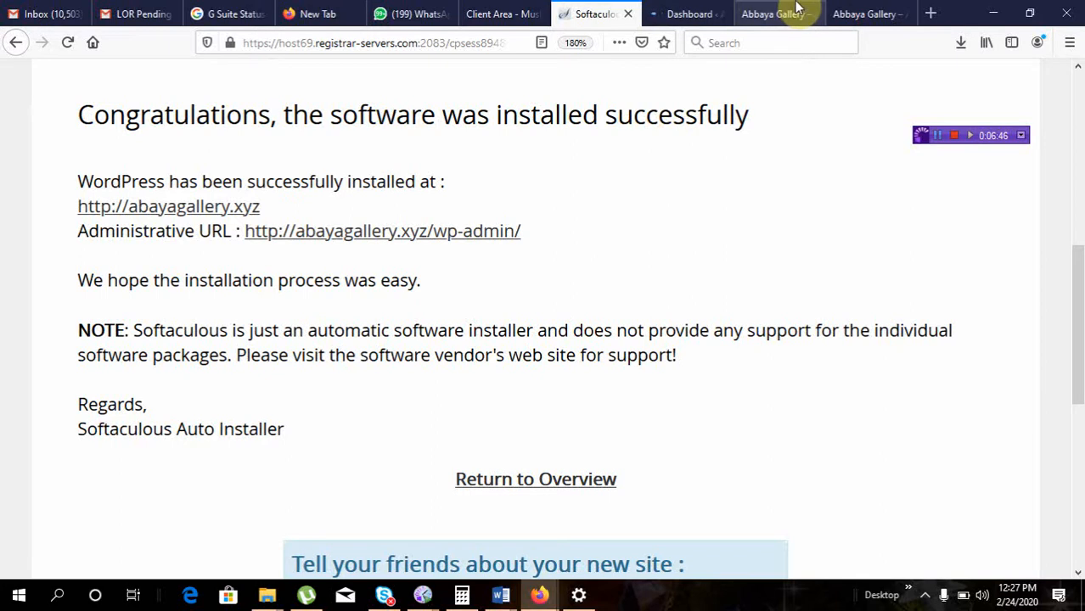
click(679, 14)
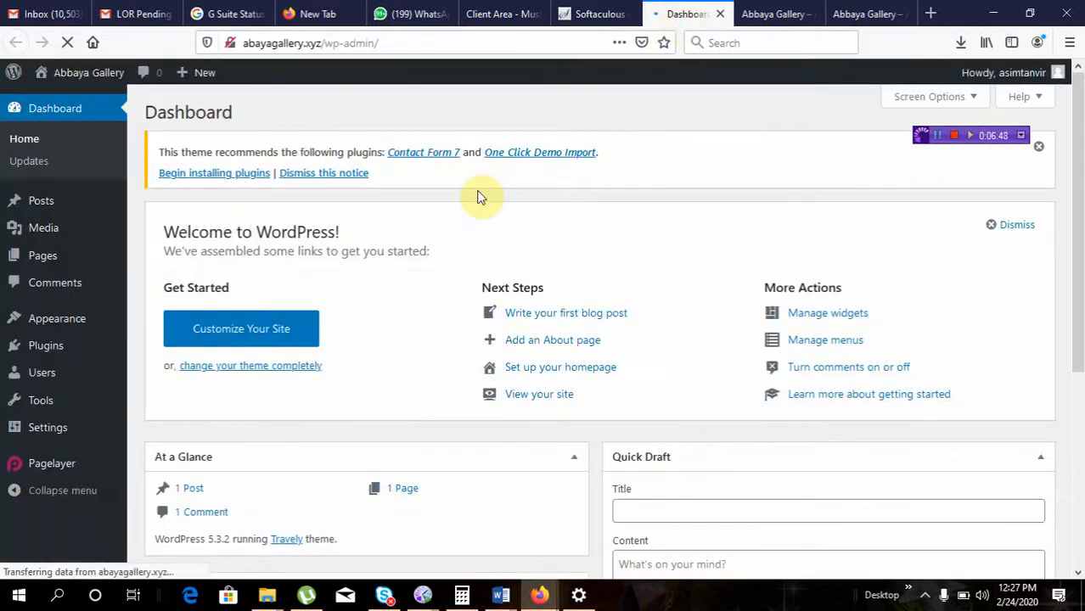
Zoom in on the Abbaya Gallery Dashboard with Ctrl++ to read the sidebar sections
mouse_move(1025, 88)
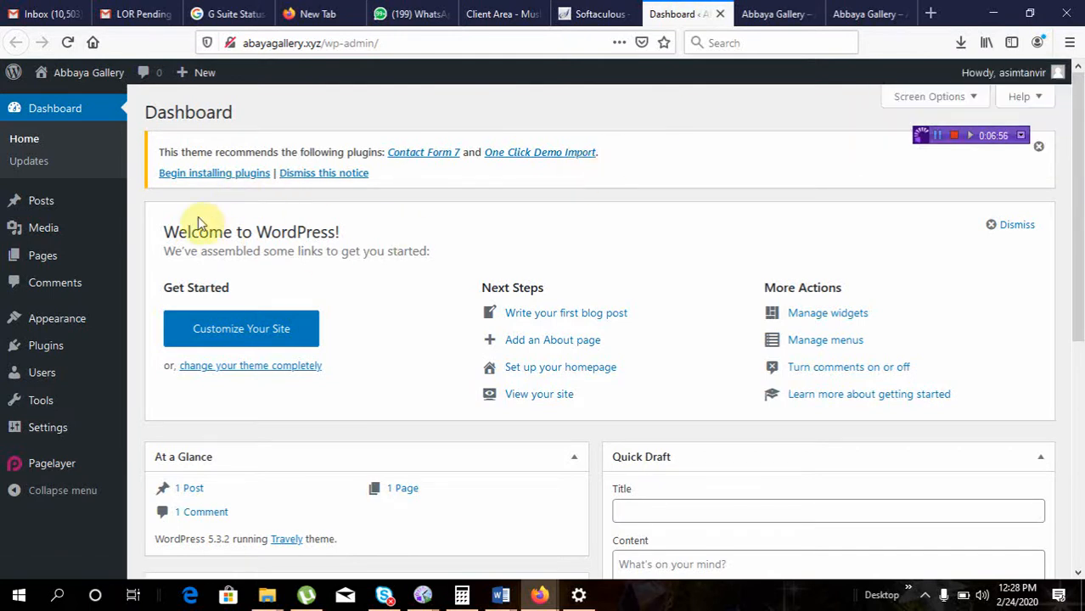
mouse_move(49, 213)
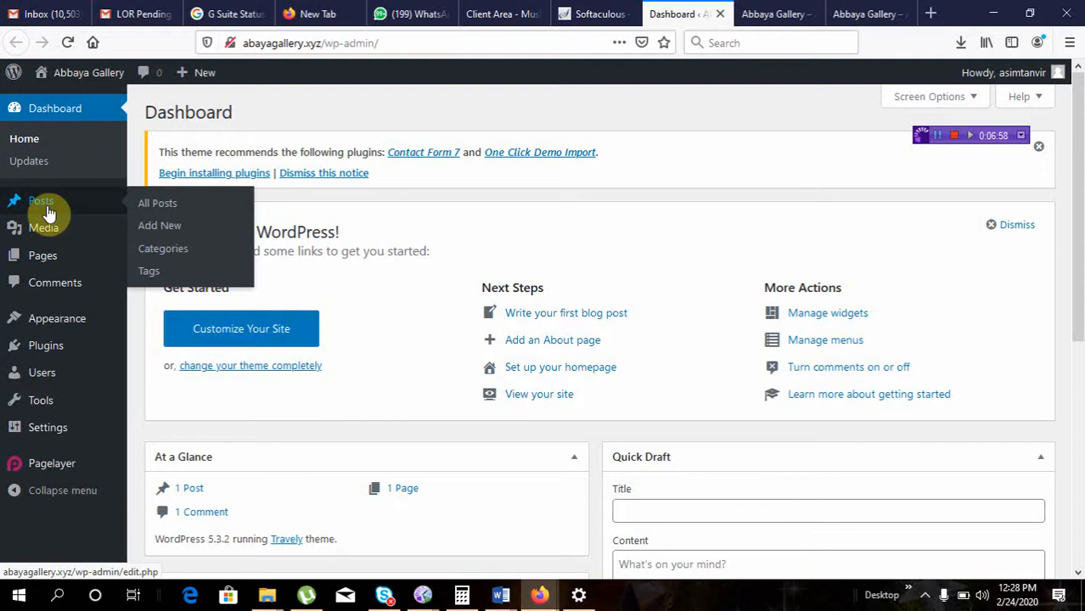
key(ctrl+plus)
key(ctrl+plus)
key(ctrl+plus)
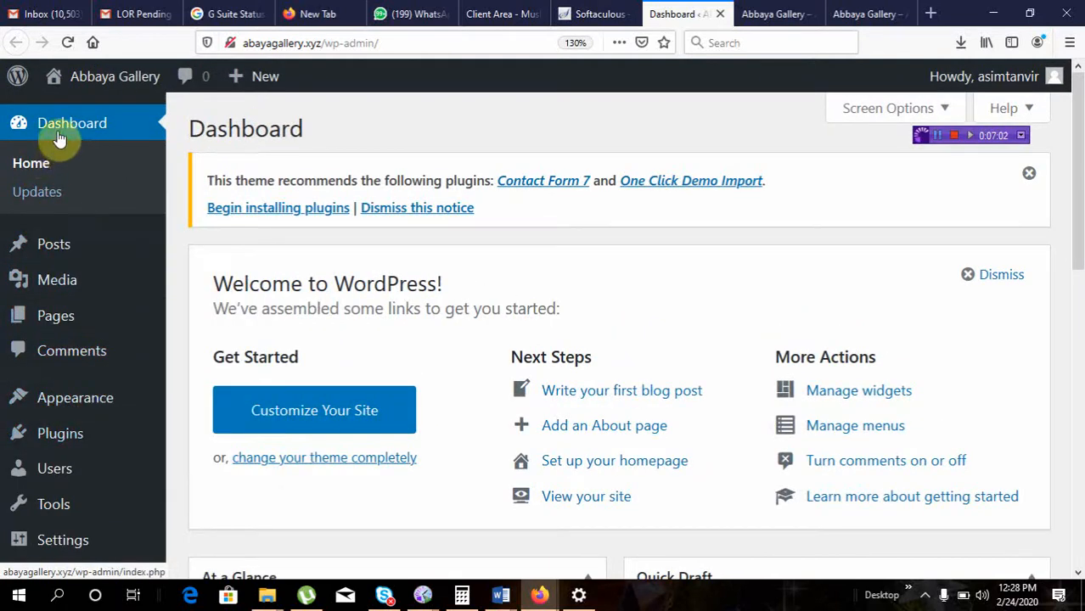
mouse_move(53, 249)
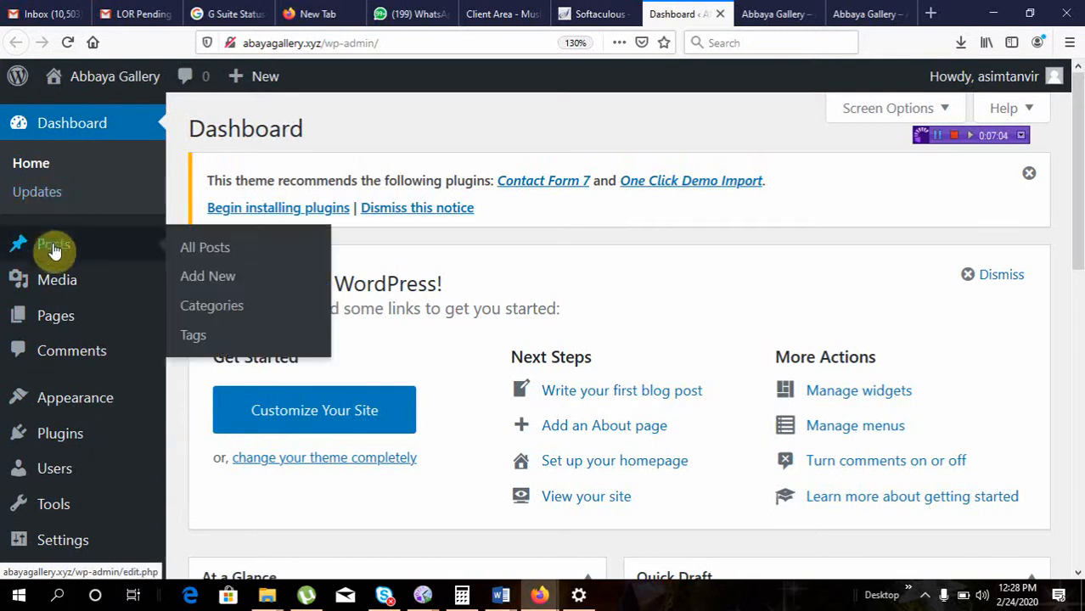
mouse_move(49, 329)
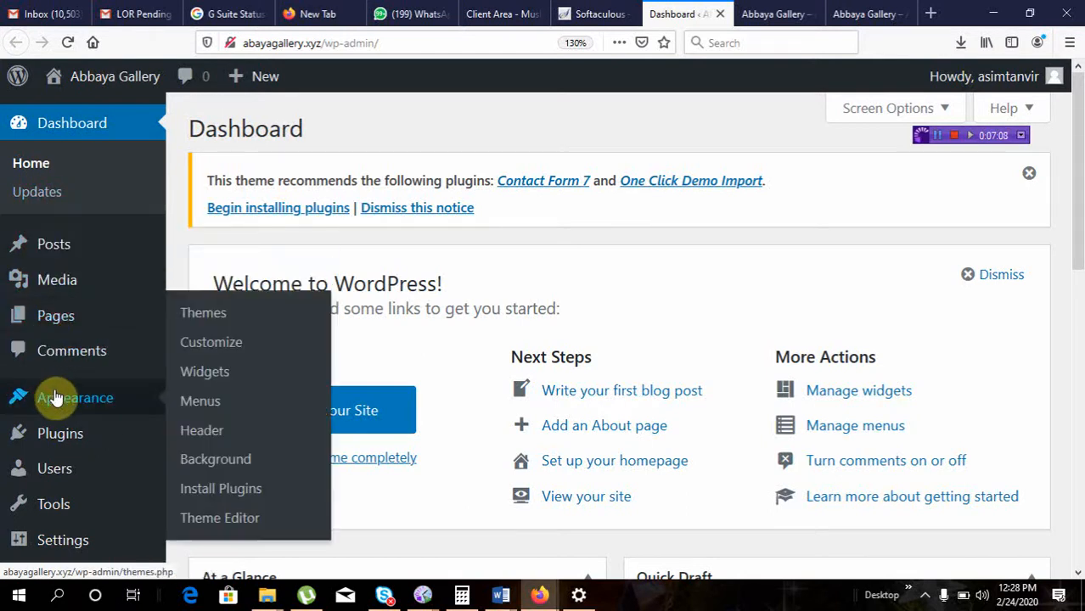
mouse_move(56, 441)
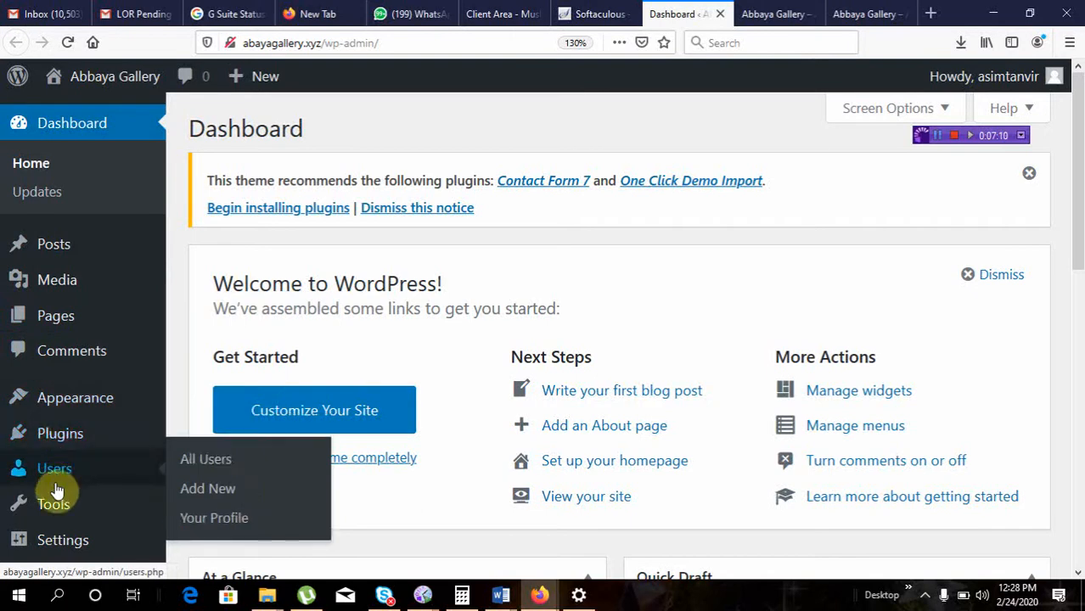
mouse_move(54, 546)
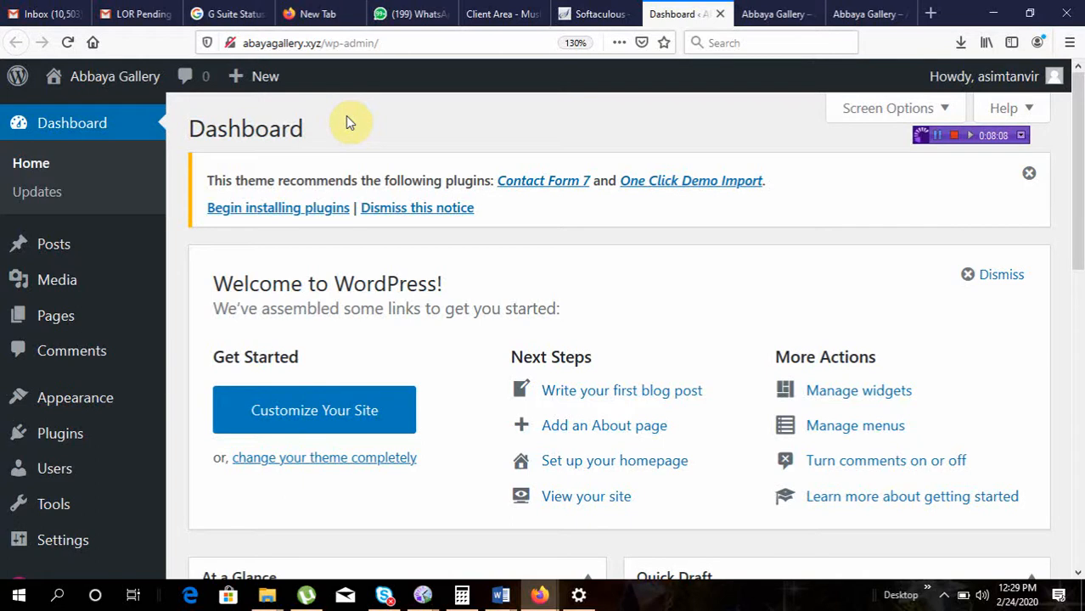
Zoom the Dashboard to 180% and expand the Pages section in the admin menu
mouse_move(65, 324)
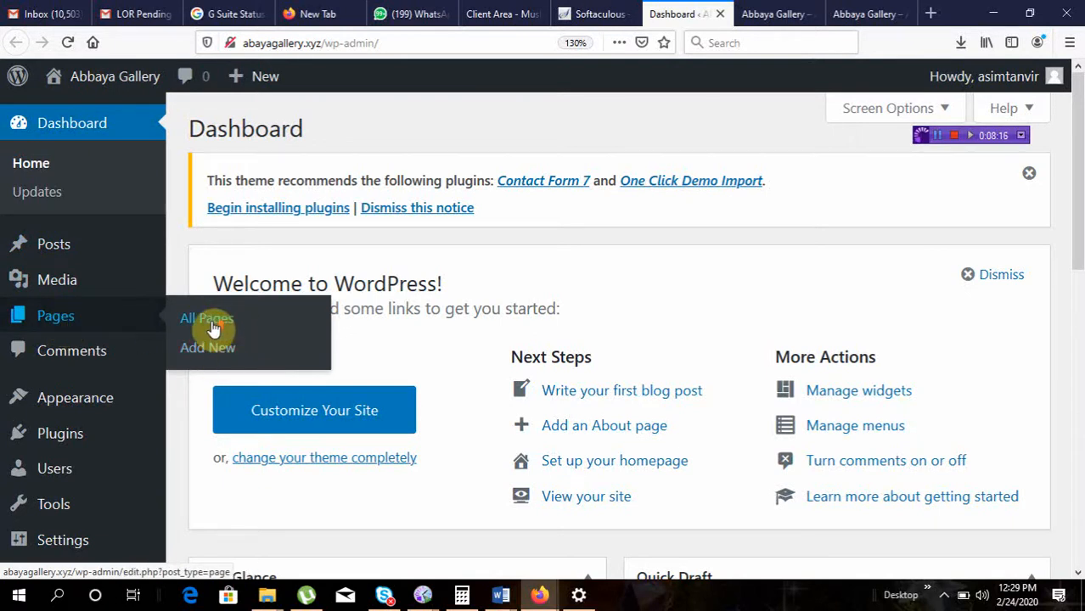
scroll(213, 322, up, 5)
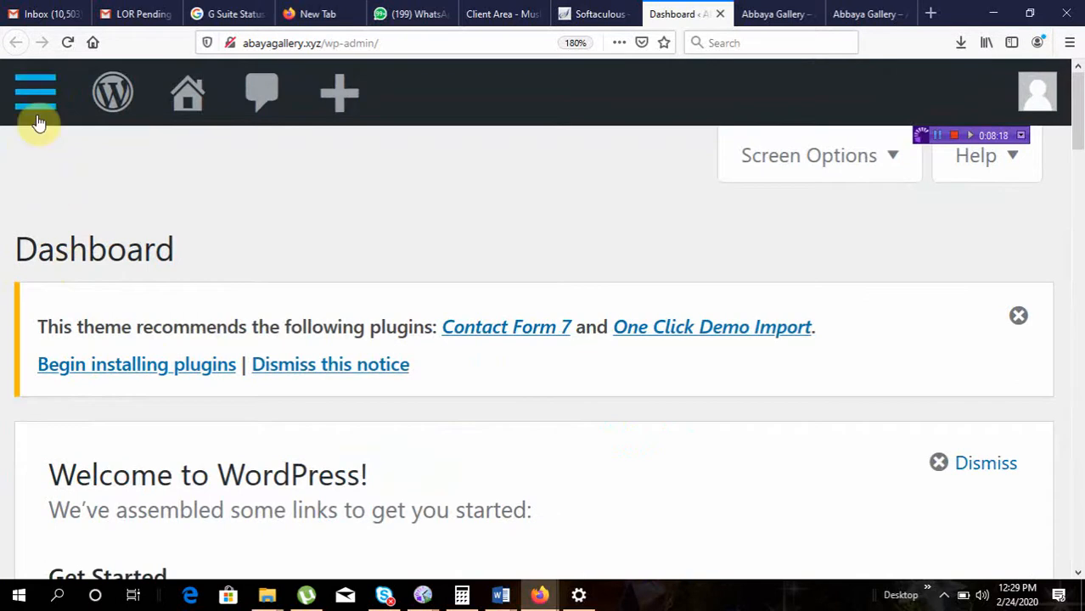
click(37, 122)
scroll(82, 454, down, 5)
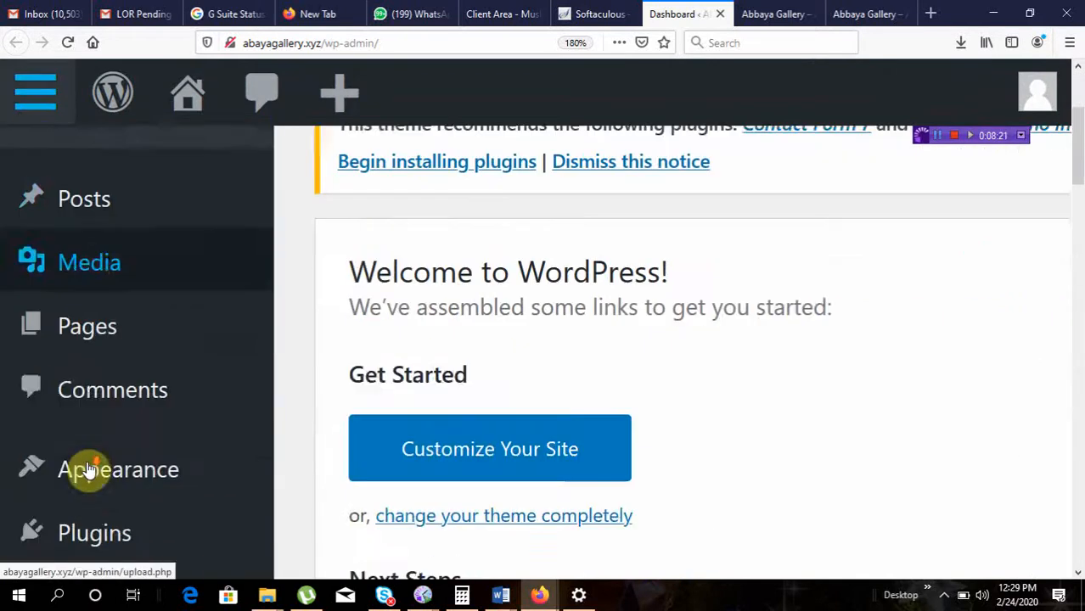
scroll(95, 334, up, 3)
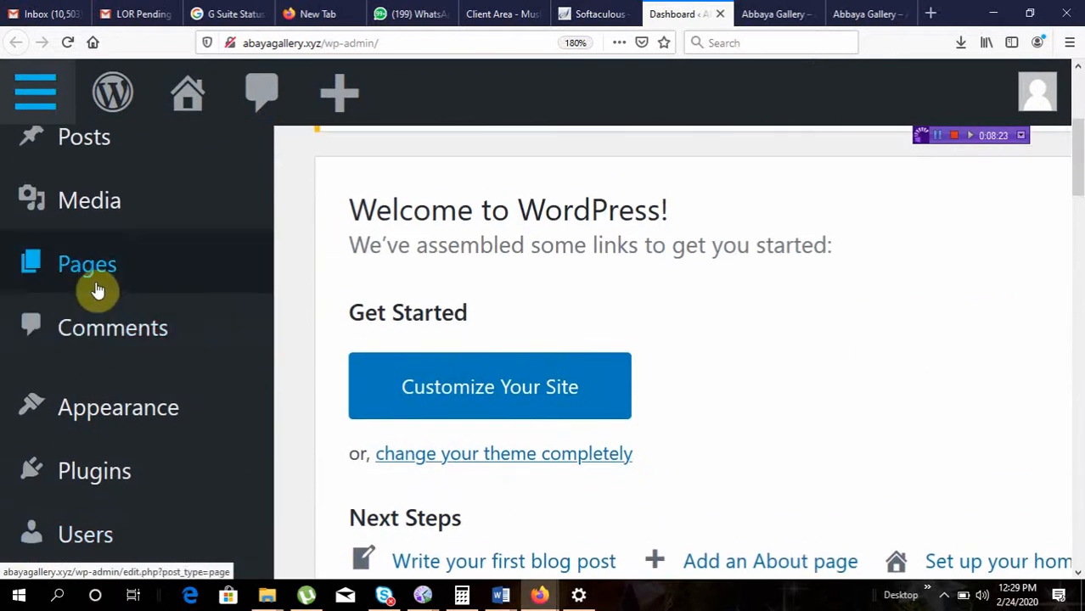
click(93, 287)
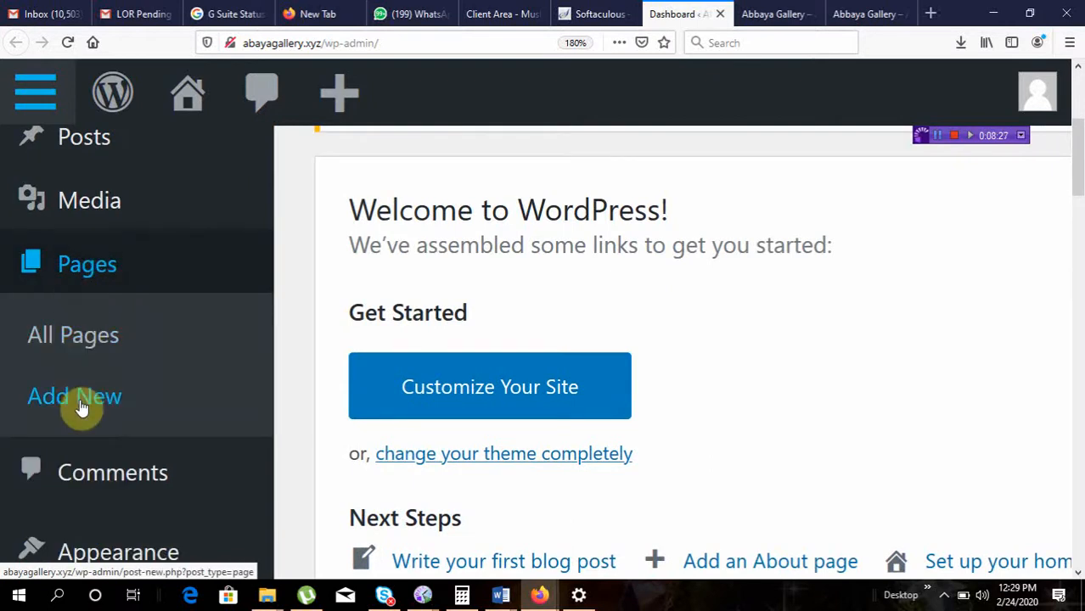
Open All Pages to list the draft Privacy Policy and the published Sample Page
click(78, 341)
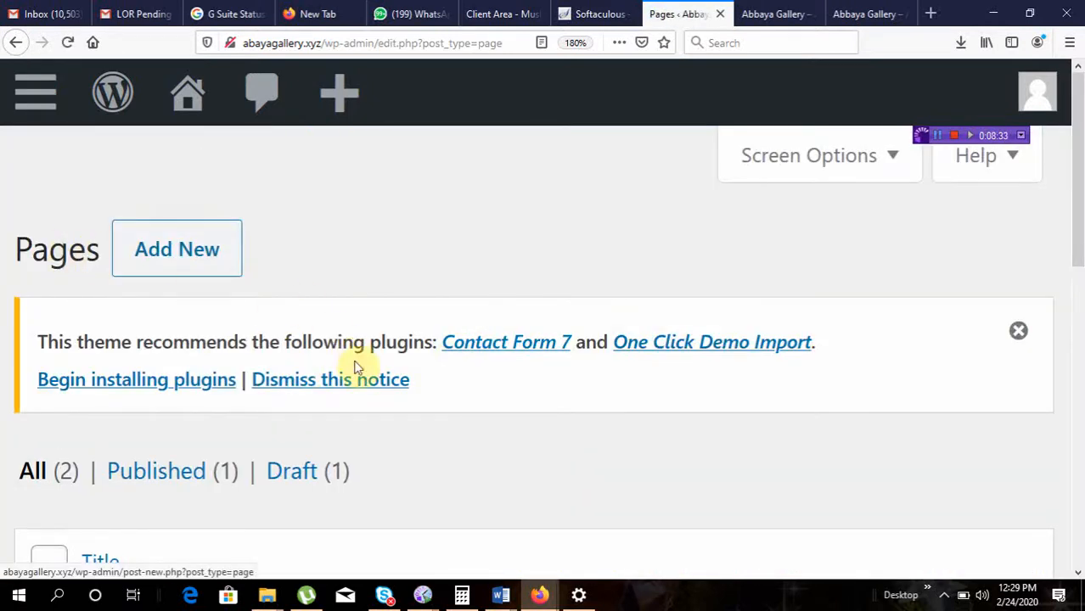
scroll(358, 367, down, 3)
scroll(358, 365, down, 2)
scroll(357, 367, up, 3)
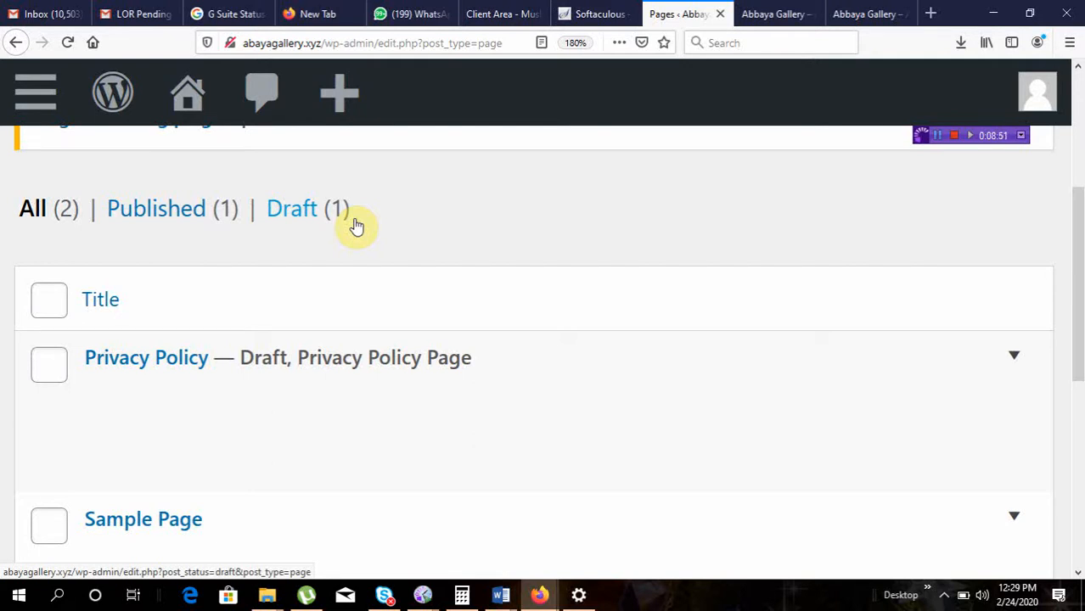
scroll(359, 218, down, 3)
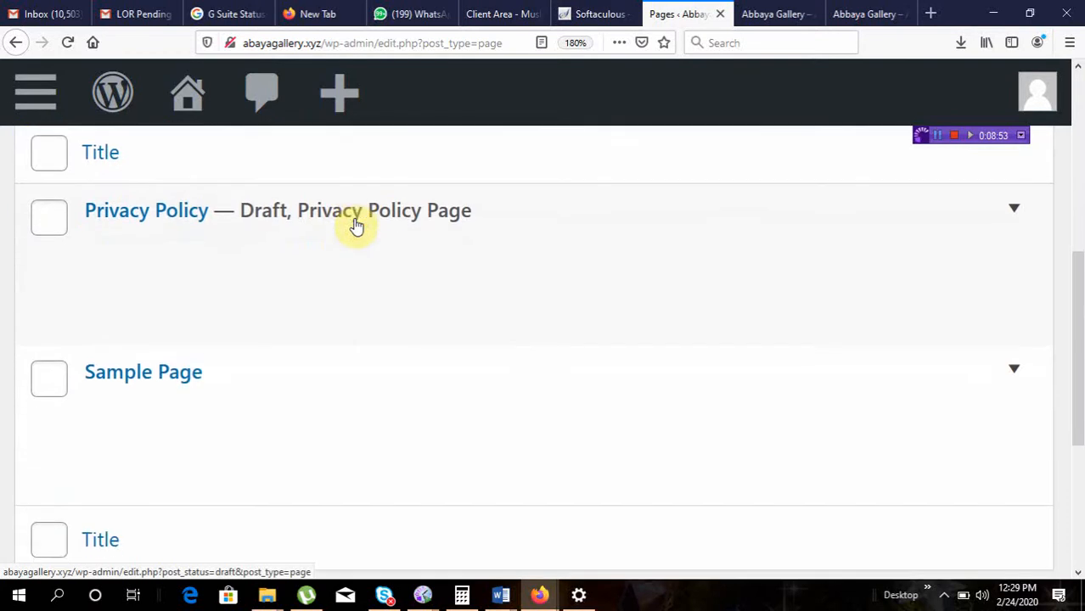
mouse_move(346, 213)
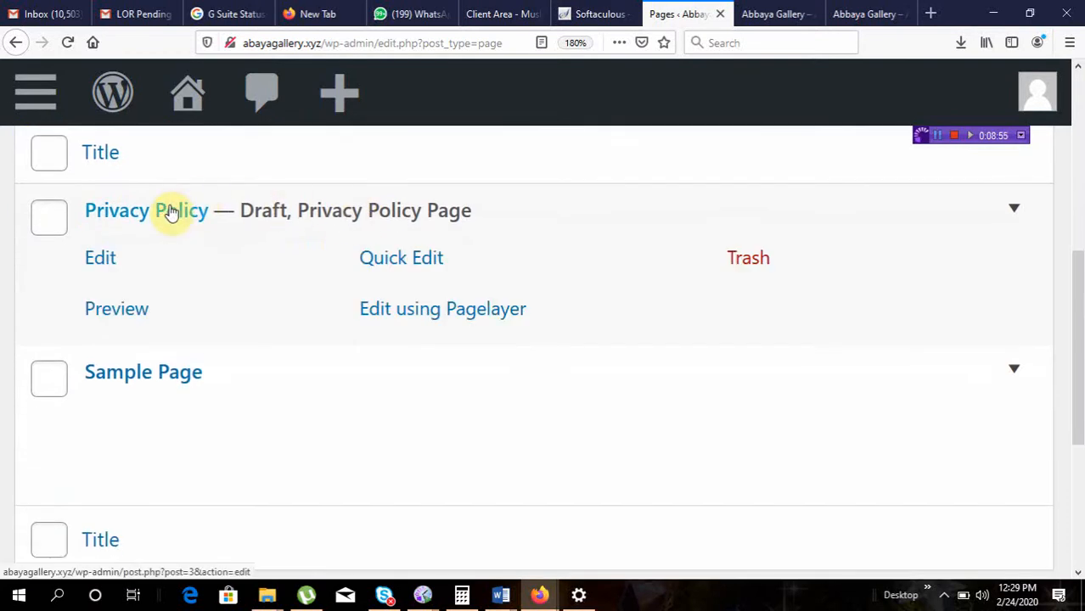
mouse_move(162, 380)
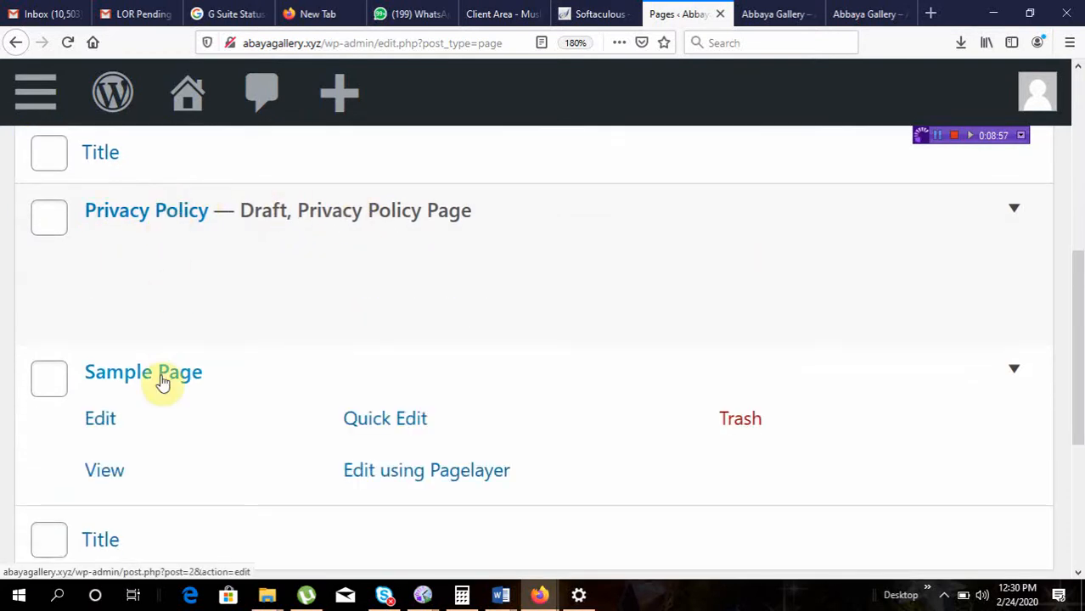
mouse_move(148, 252)
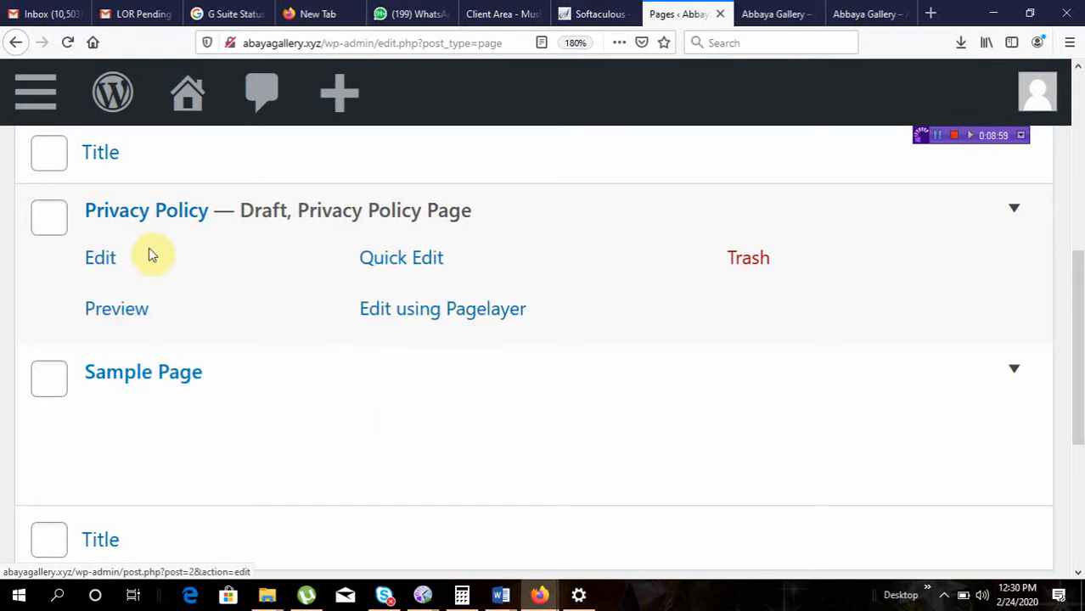